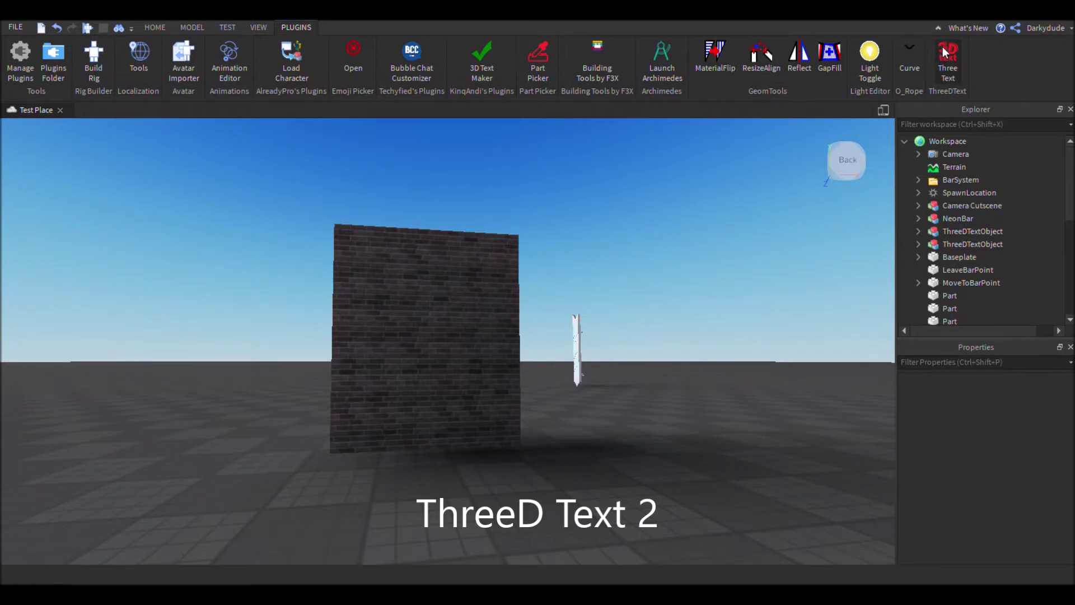
Step: Create a new ThreeDText object reading "TEST" on the upper part of the brick wall
click(945, 51)
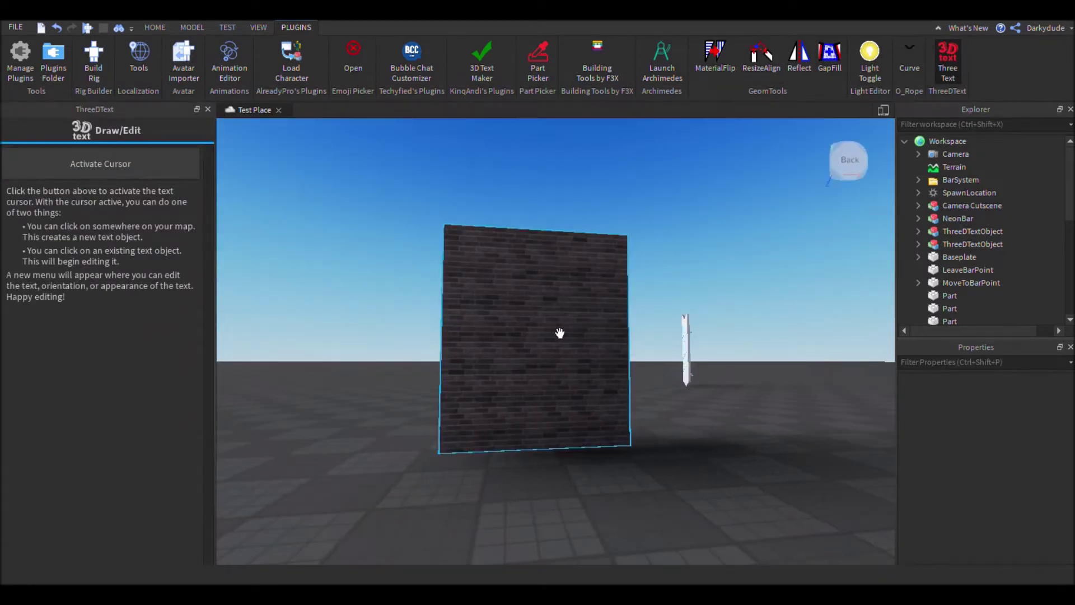
click(111, 167)
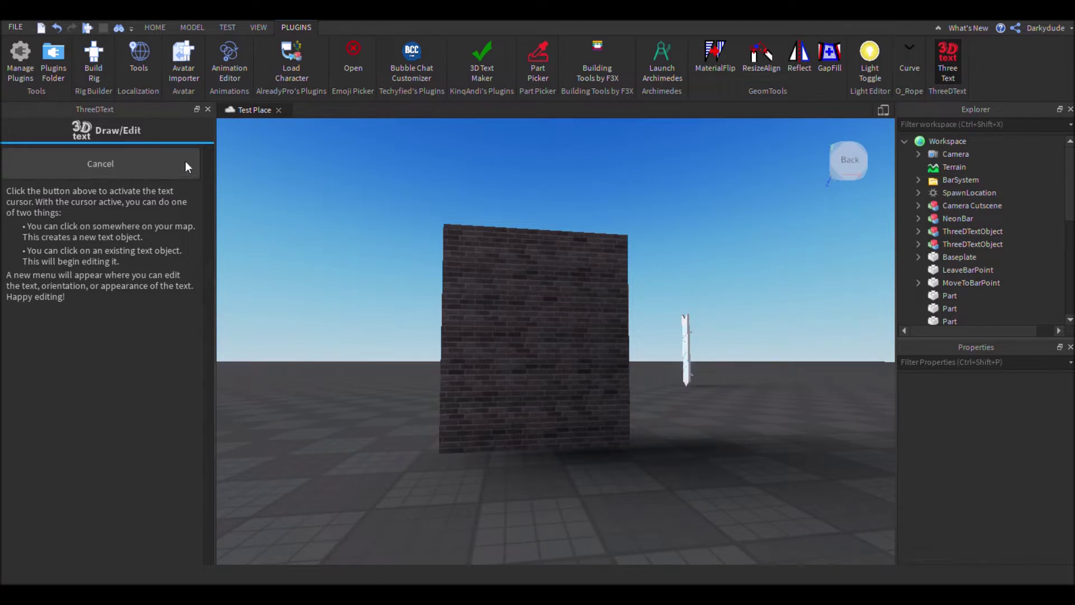
click(559, 329)
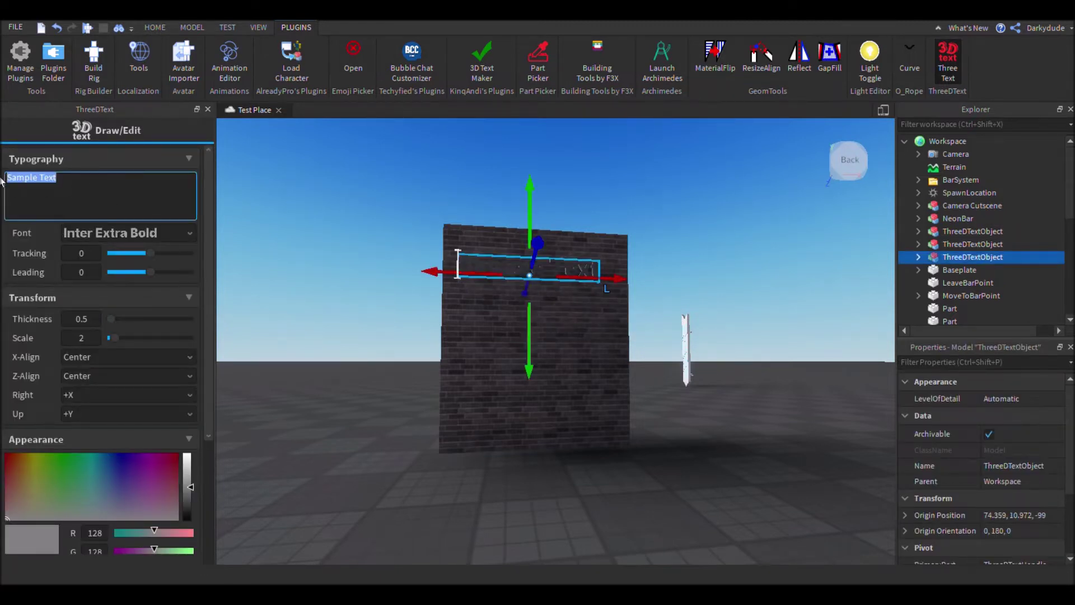
text(TEST)
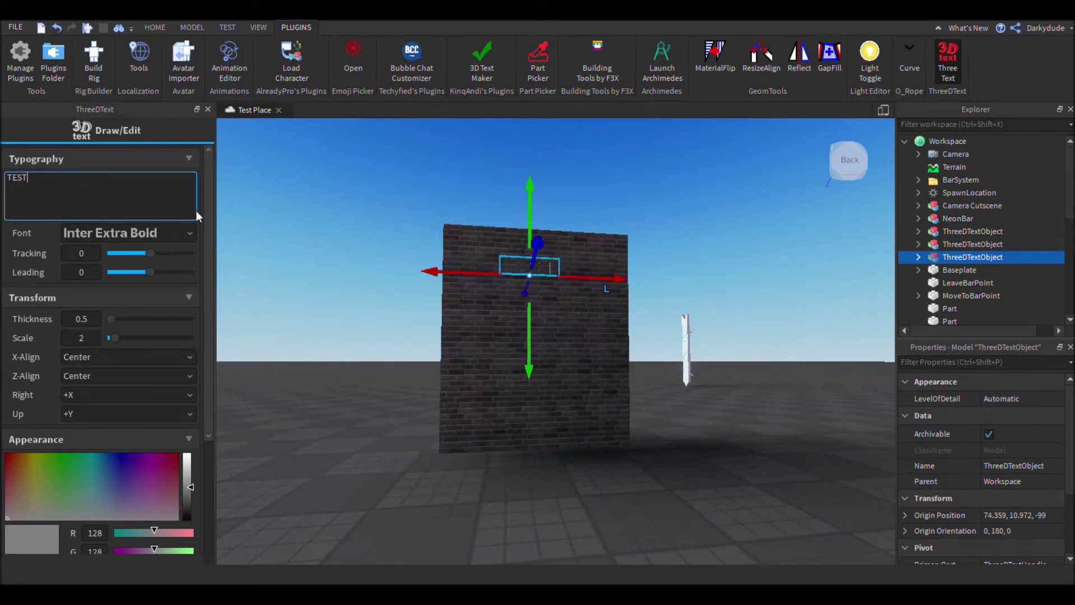
Step: Set the TEST text's colour to white (RGB 255, 255, 255)
scroll(168, 255, down, 3)
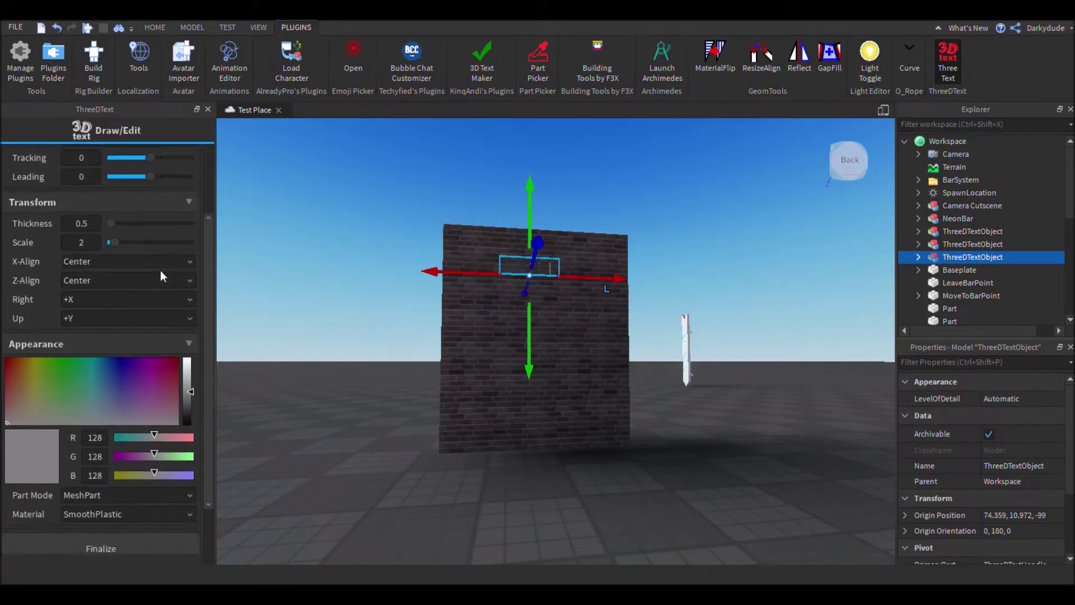
drag(188, 336, 185, 280)
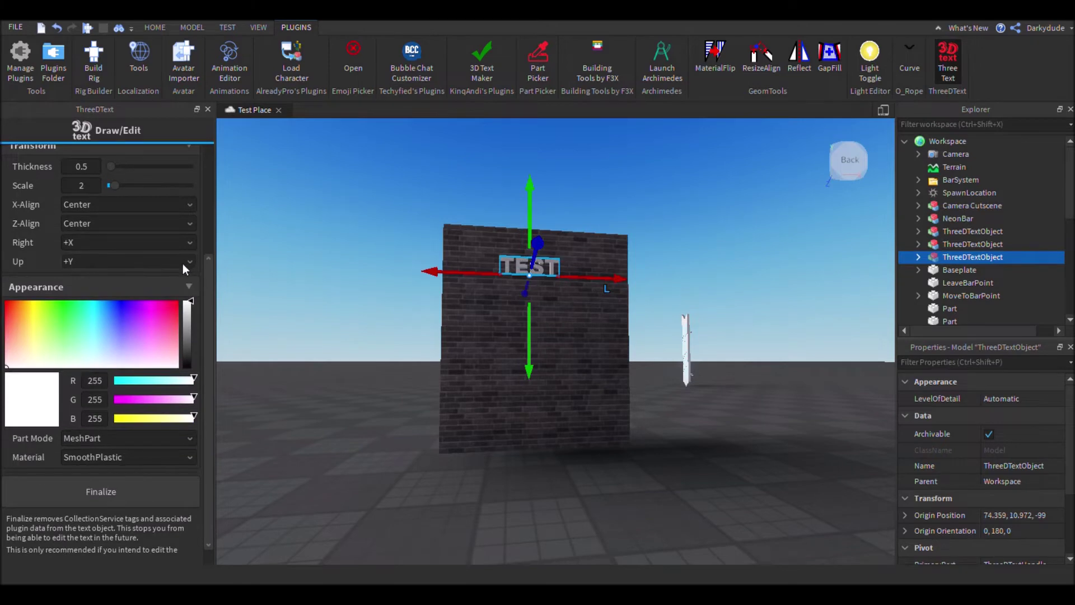
scroll(402, 220, up, 5)
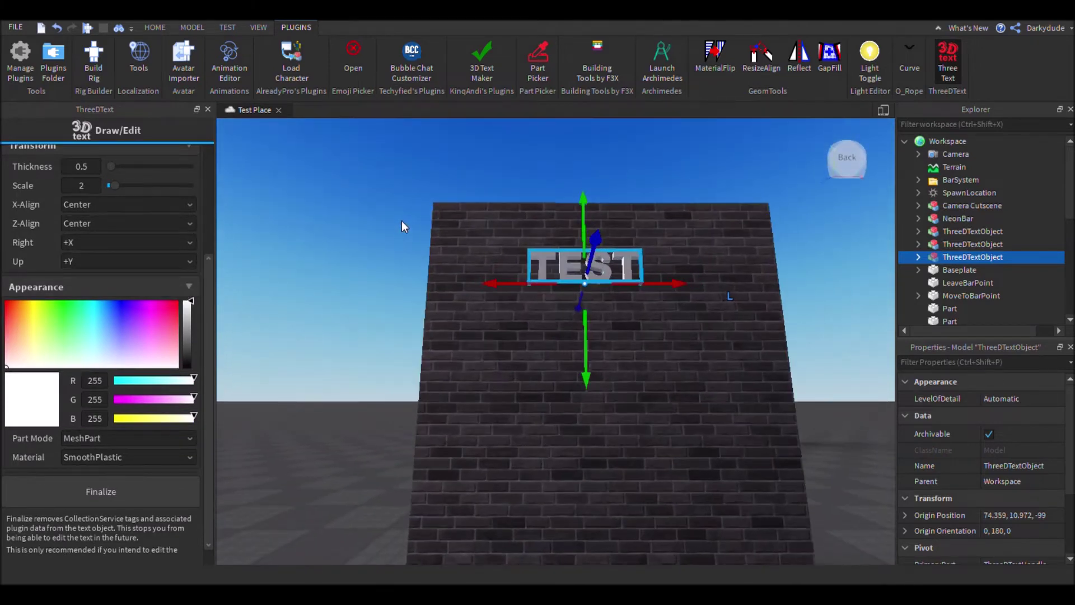
Step: Set the TEST text's font to GrandHotel-Regular
scroll(120, 225, up, 3)
click(145, 231)
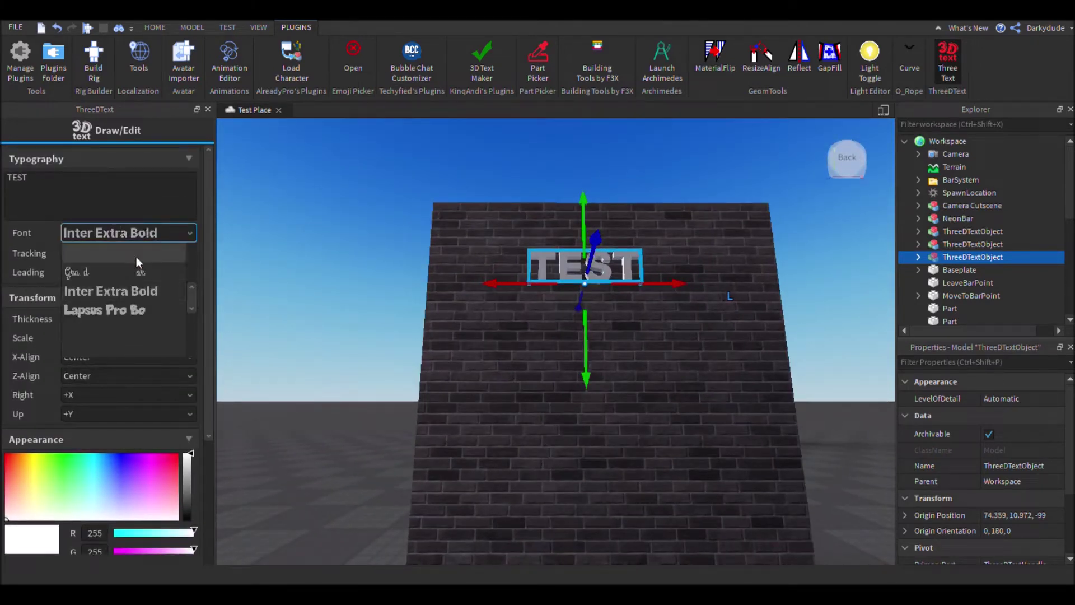
click(110, 273)
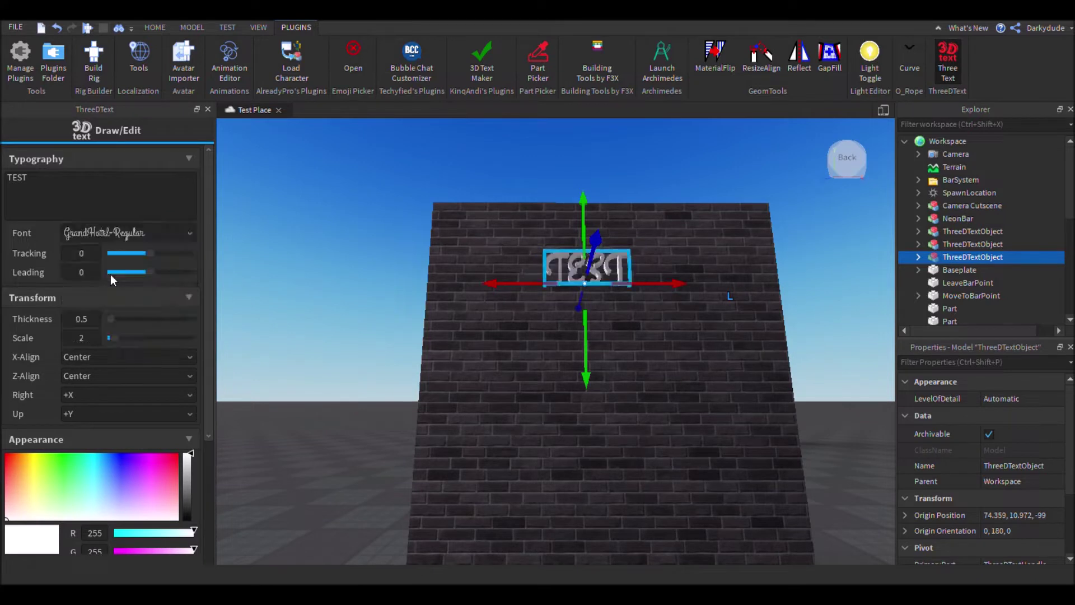
Step: Set the TEST text's font to Orbitron Bold and finalize the text object
click(138, 236)
scroll(134, 295, down, 4)
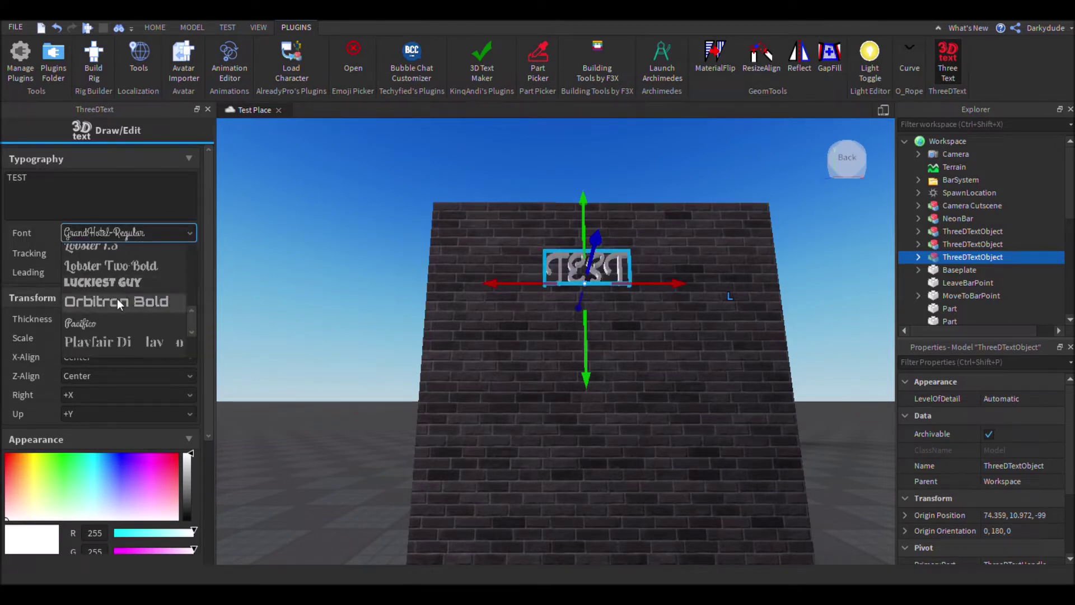
click(118, 301)
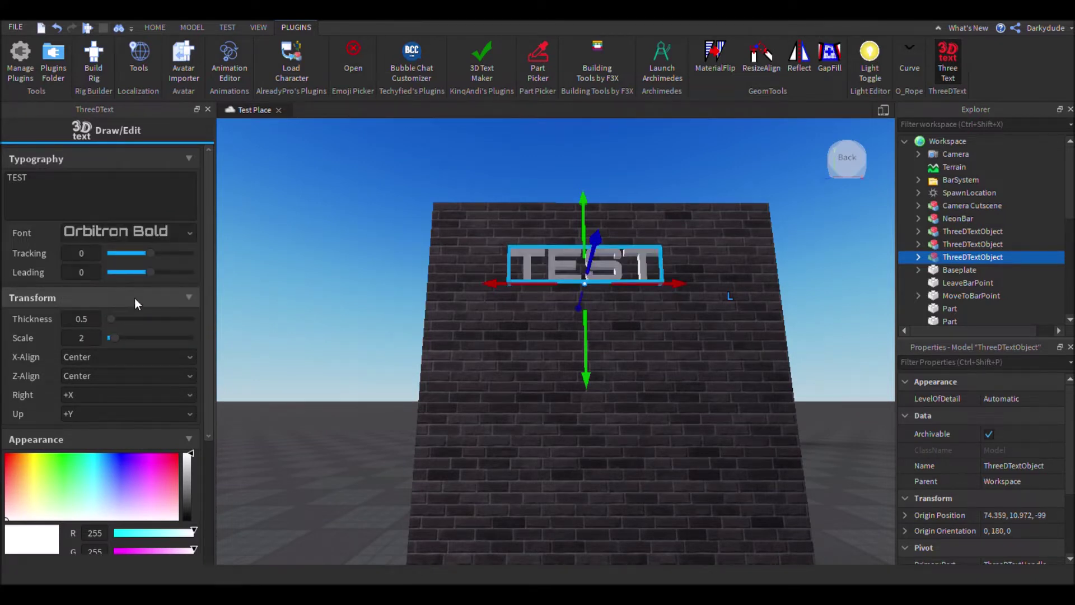
scroll(135, 308, down, 3)
click(108, 467)
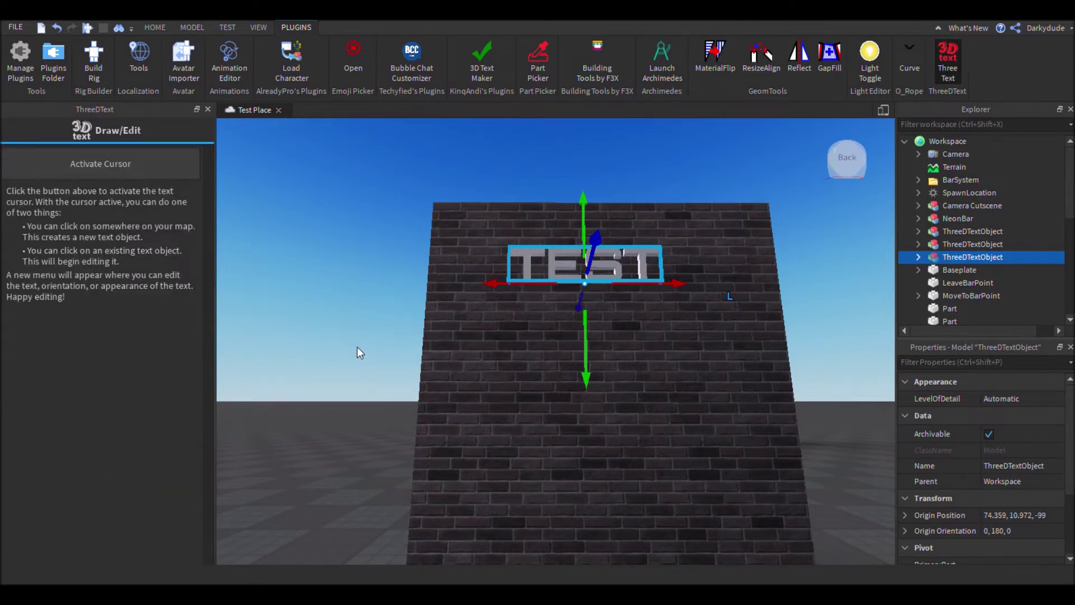
Step: Give all four letter meshes of the TEST text object the glowing Neon material, then clear the selection
click(918, 256)
click(1044, 271)
shift+click(1003, 308)
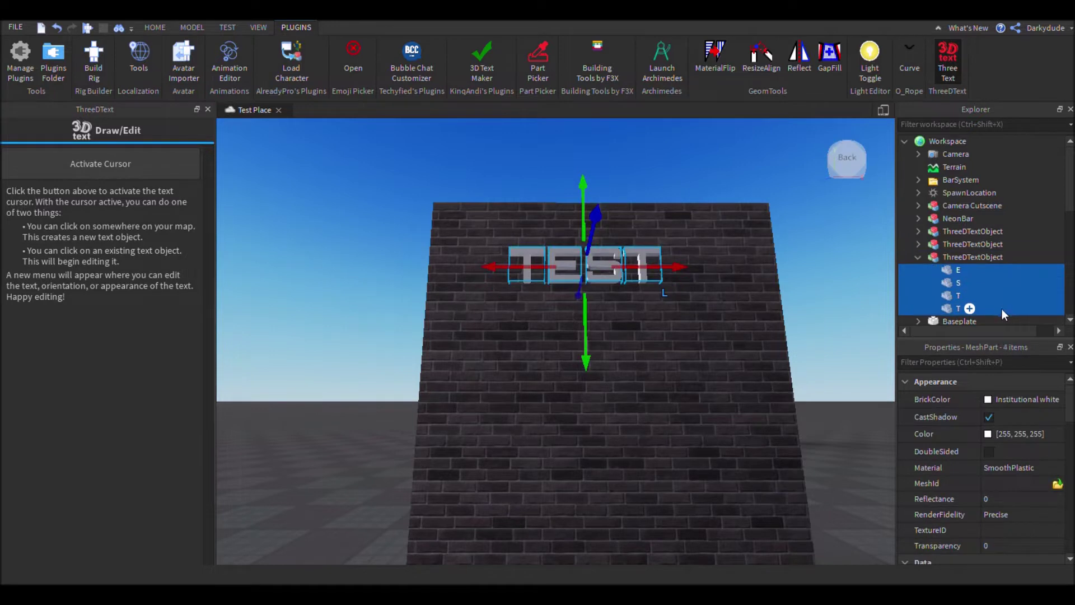
click(1003, 465)
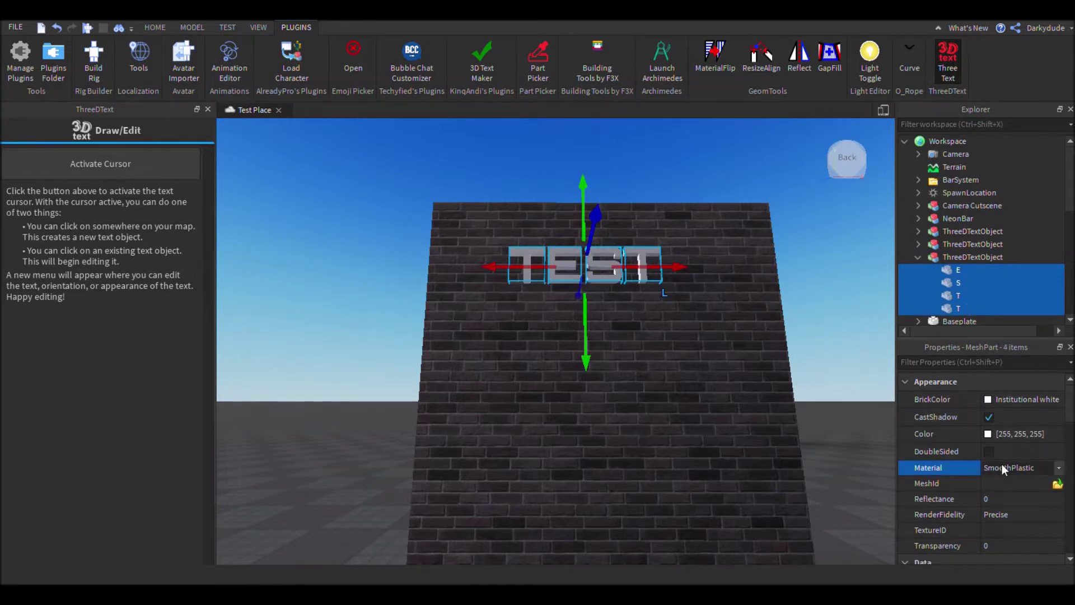
click(1004, 519)
click(378, 273)
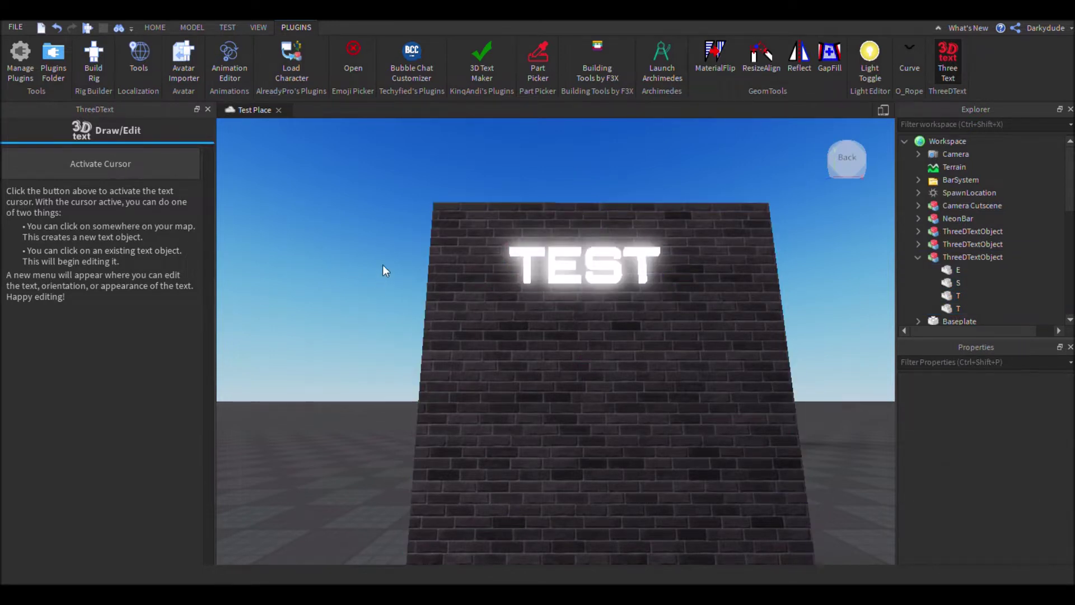
right_drag(462, 218, 463, 269)
scroll(441, 197, down, 10)
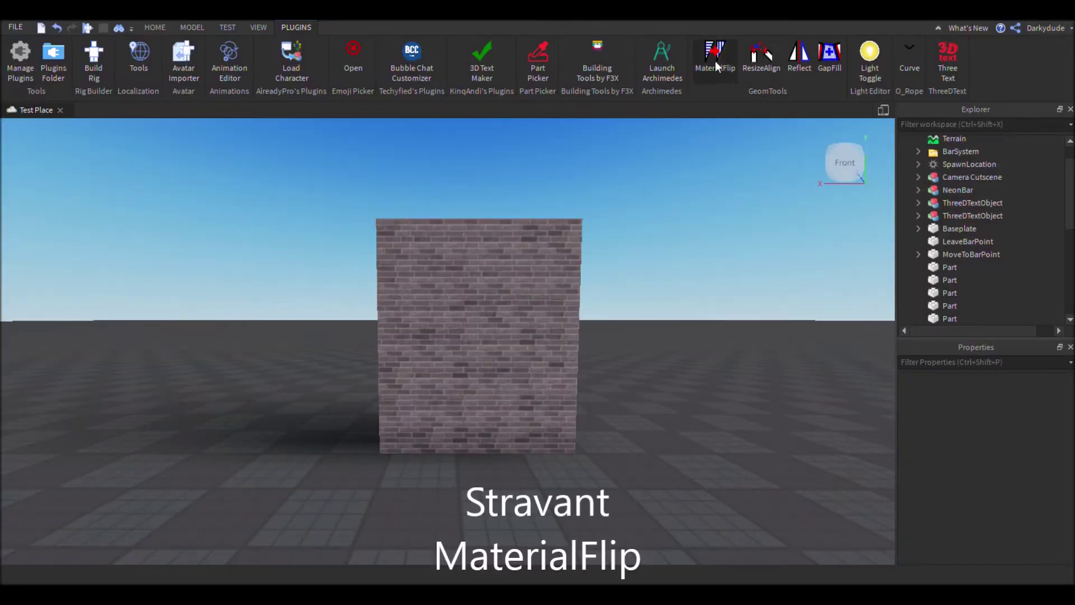
Step: Use MaterialFlip to cycle the brick texture's orientation repeatedly on the wall's front face
click(571, 285)
click(557, 290)
click(558, 291)
click(558, 292)
click(558, 292)
click(559, 292)
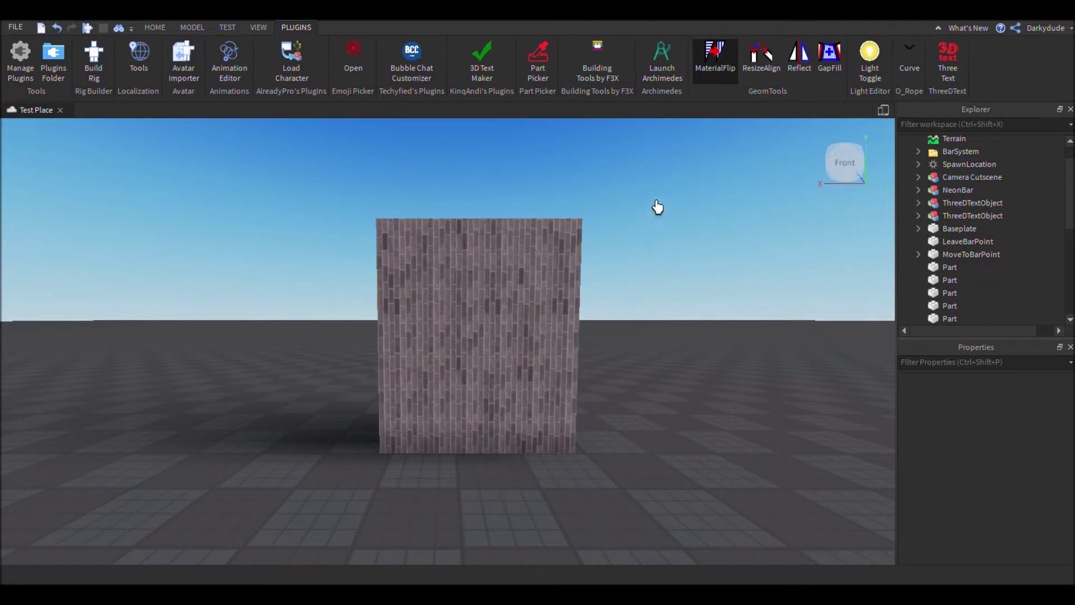
click(571, 281)
click(574, 282)
click(574, 282)
click(574, 281)
click(573, 282)
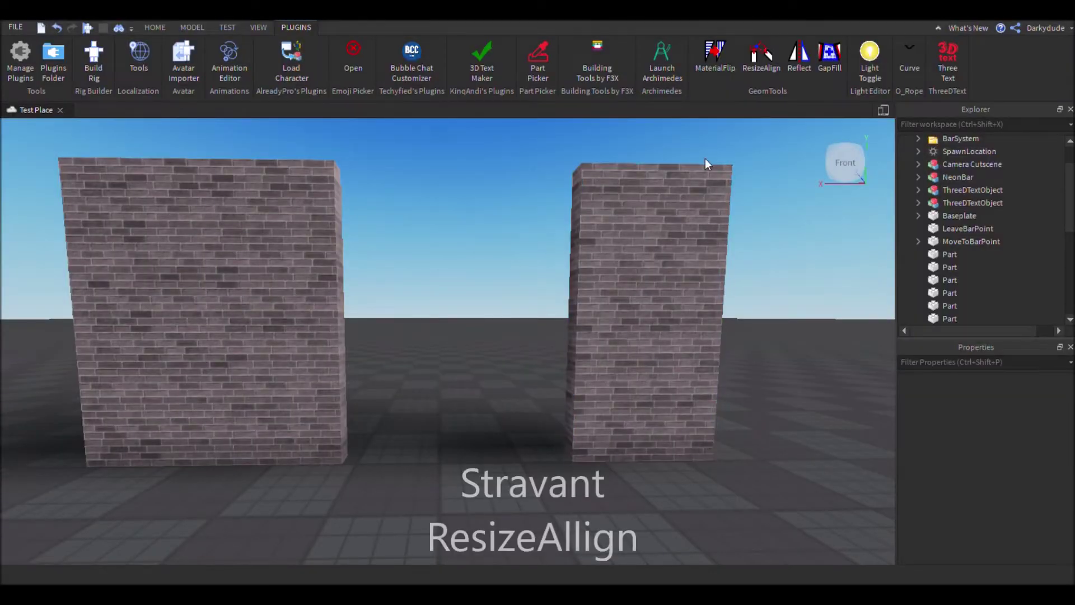
Step: Use ResizeAlign on the facing sides of the two separated brick walls
click(761, 62)
right_drag(458, 189, 439, 226)
click(438, 204)
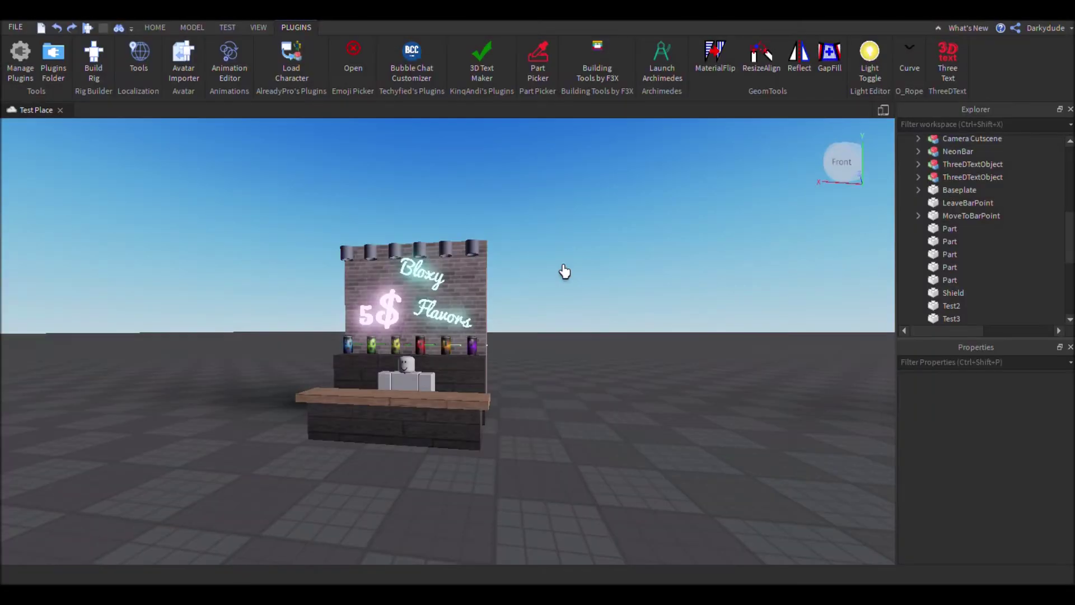
Step: Mirror all parts of the Bloxy Flavors bar with Reflect, using the side face of its brick back wall as the plane
click(226, 27)
click(155, 28)
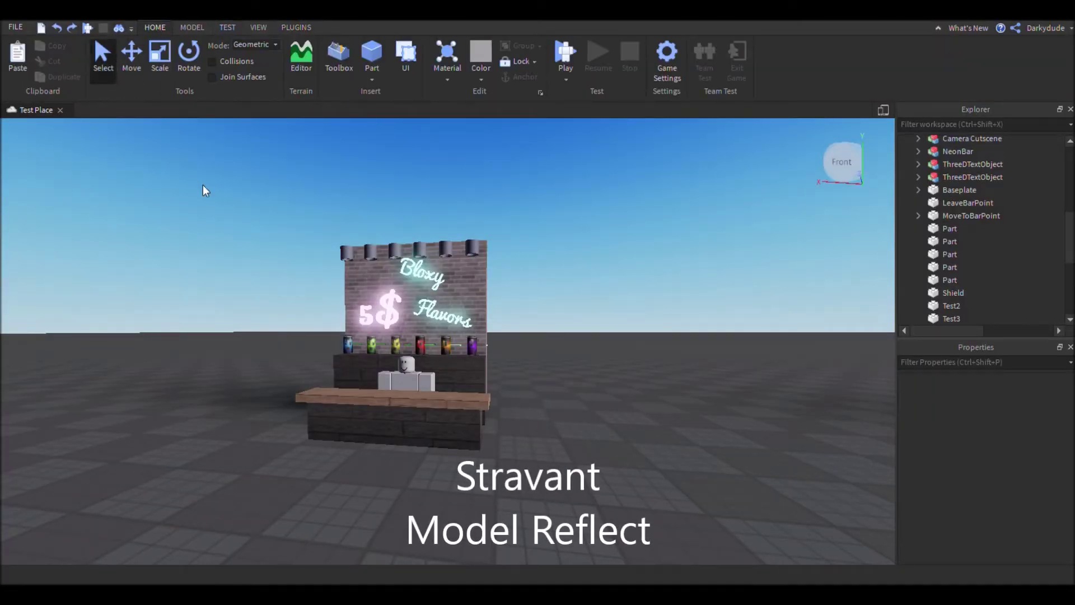
drag(268, 219, 630, 552)
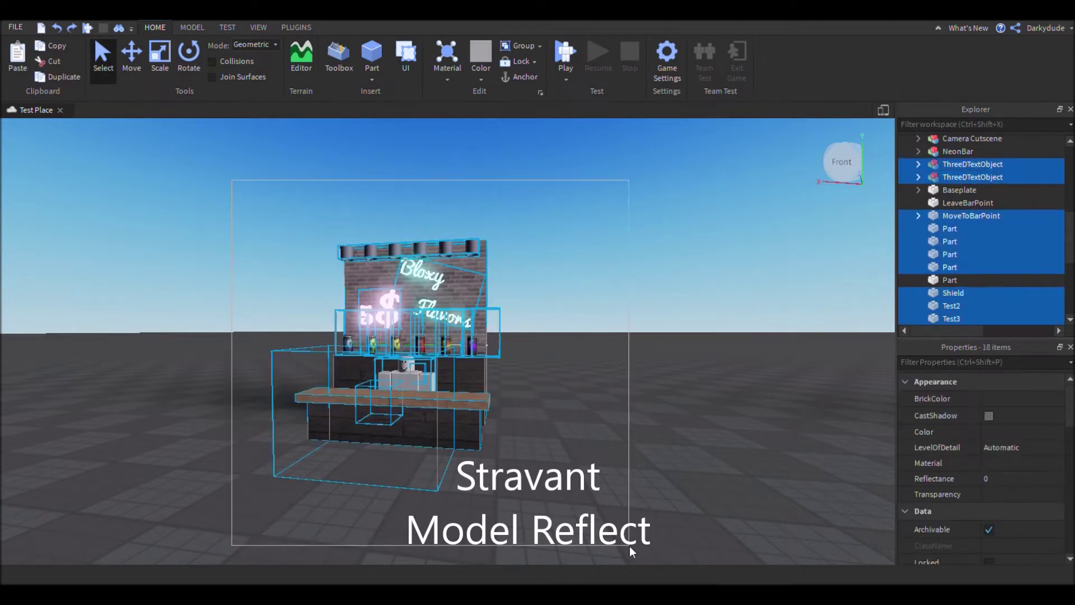
click(290, 28)
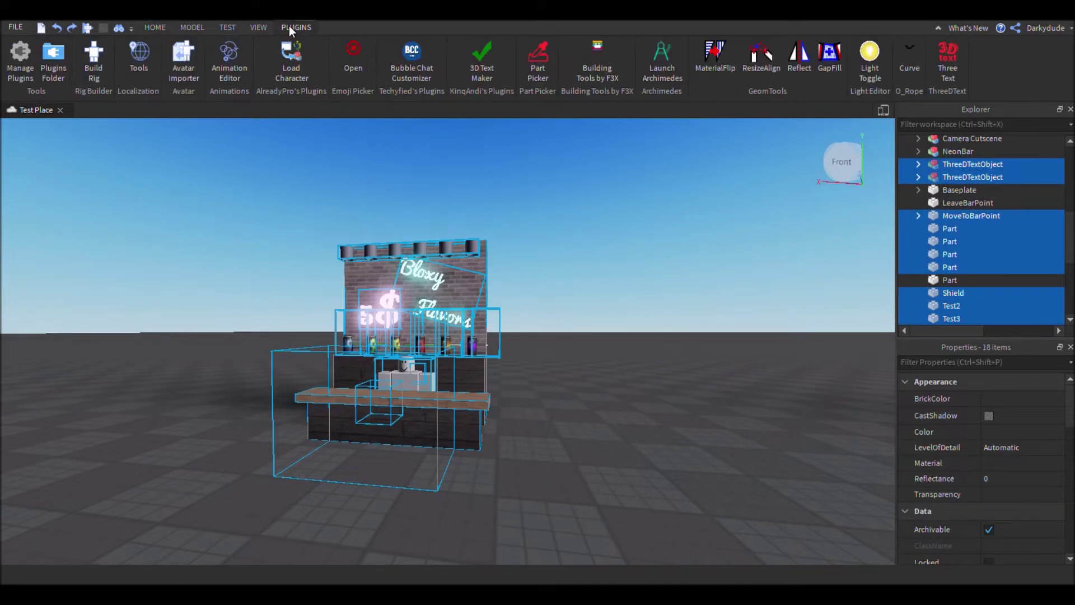
click(799, 56)
right_drag(734, 235, 697, 301)
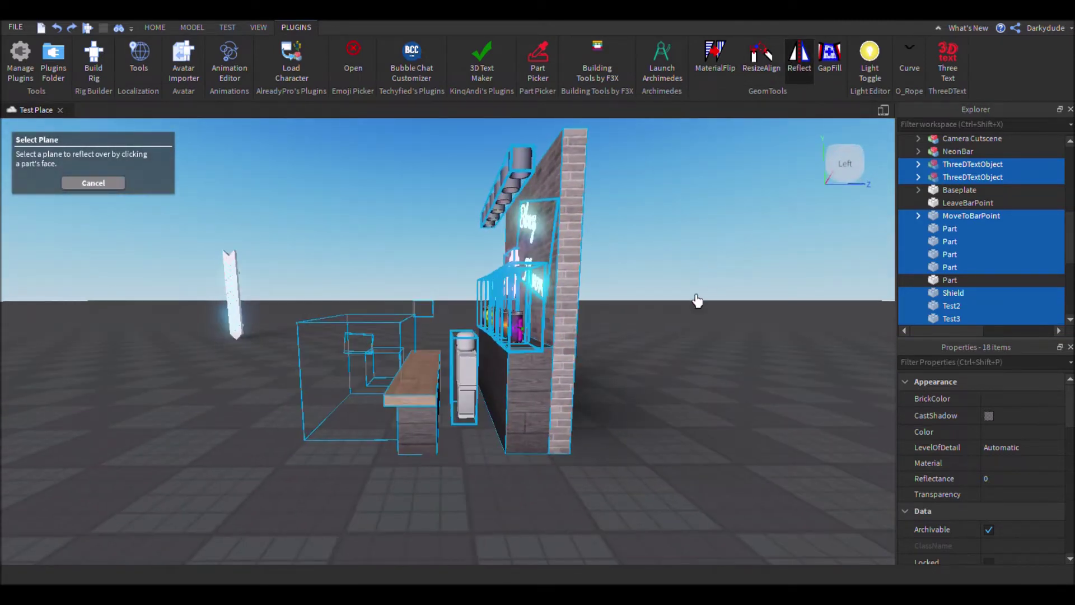
click(563, 420)
right_drag(426, 325, 426, 325)
key(s)
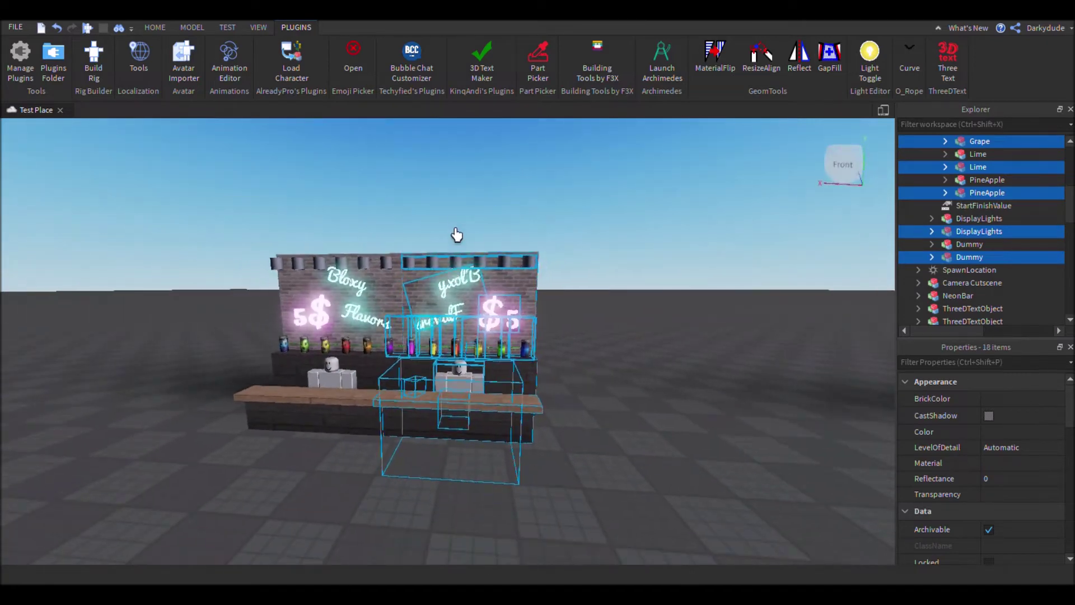
click(915, 209)
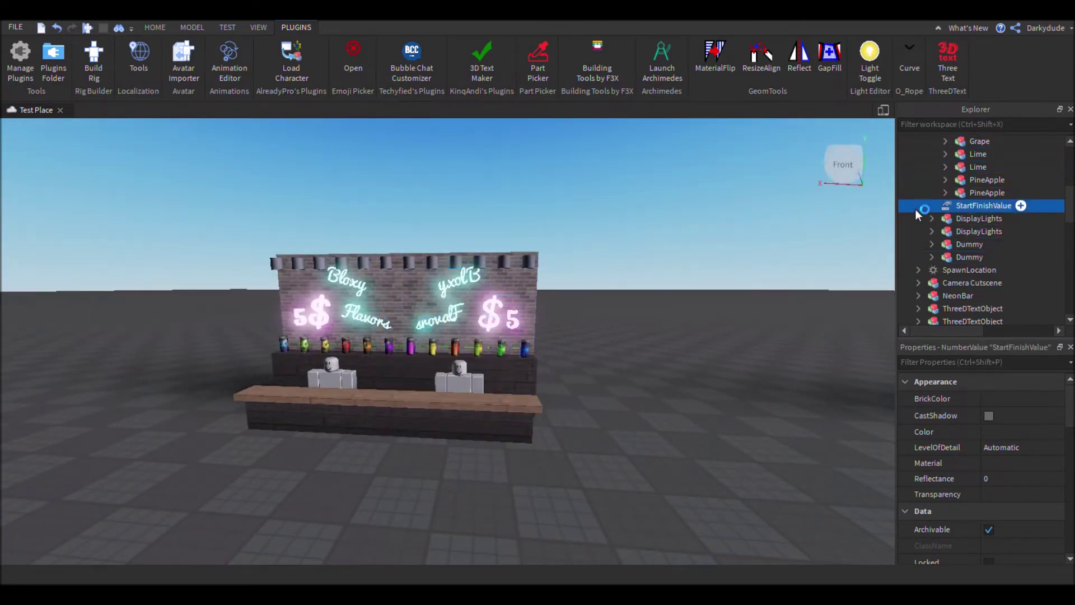
scroll(686, 284, up, 6)
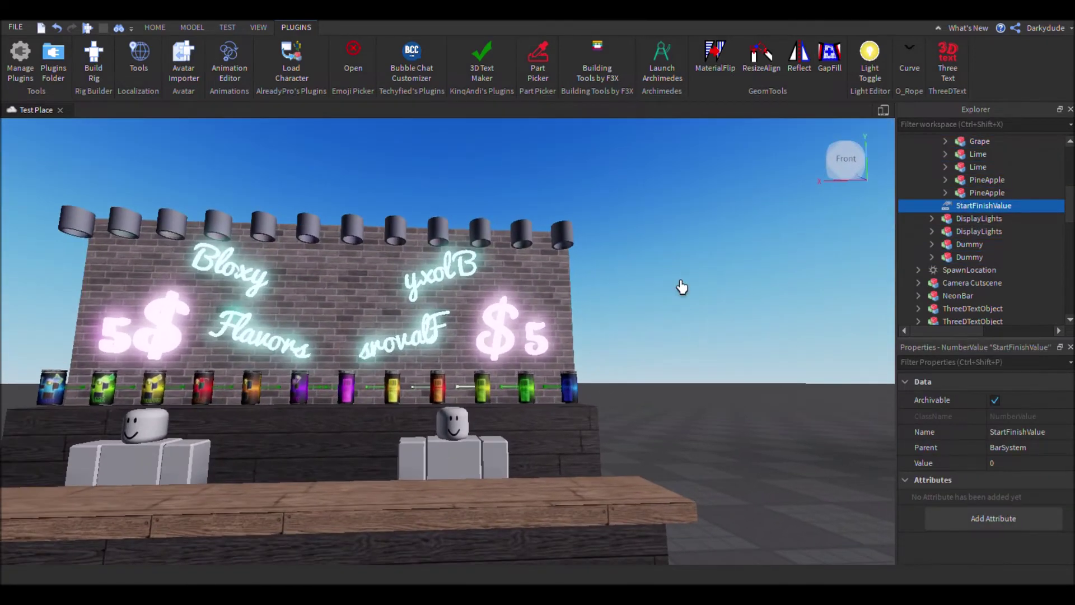
scroll(679, 307, down, 8)
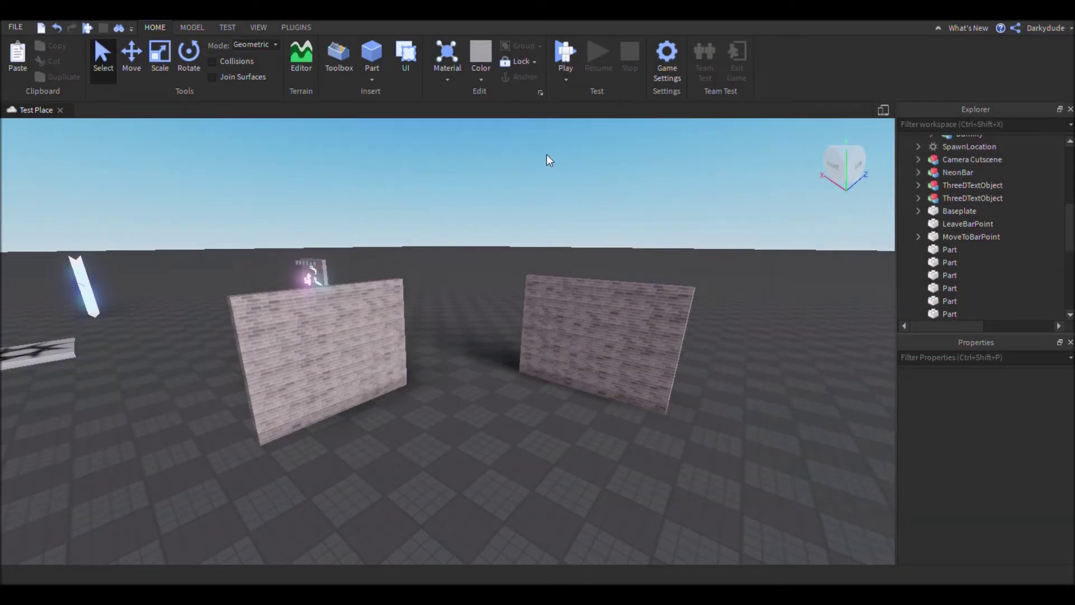
Step: Fill the gap between the two angled brick walls with GapFill, using Normal direction and OneStud thickness
click(296, 27)
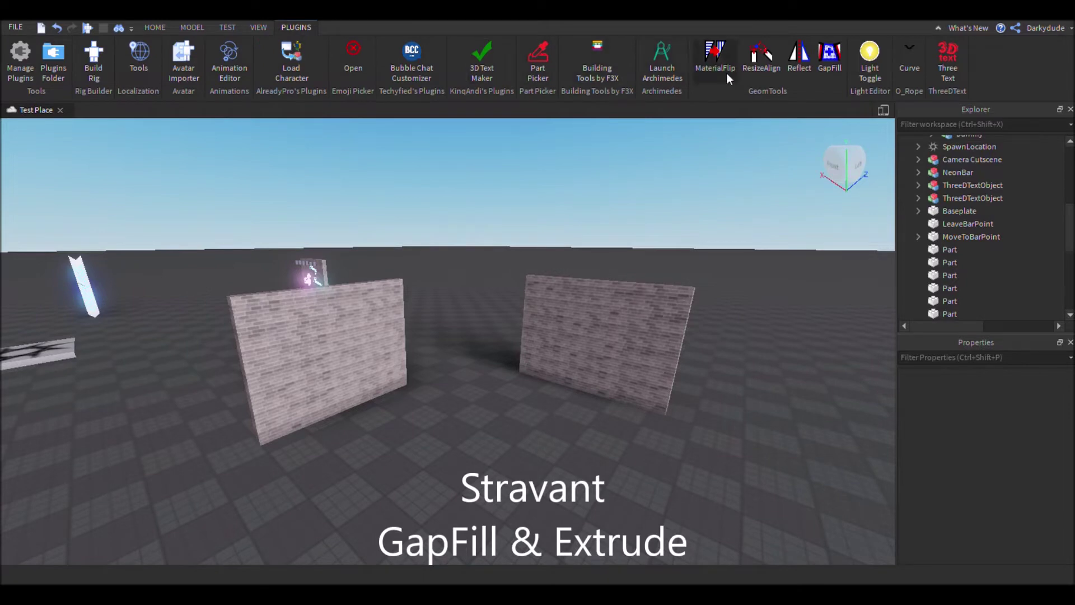
click(832, 67)
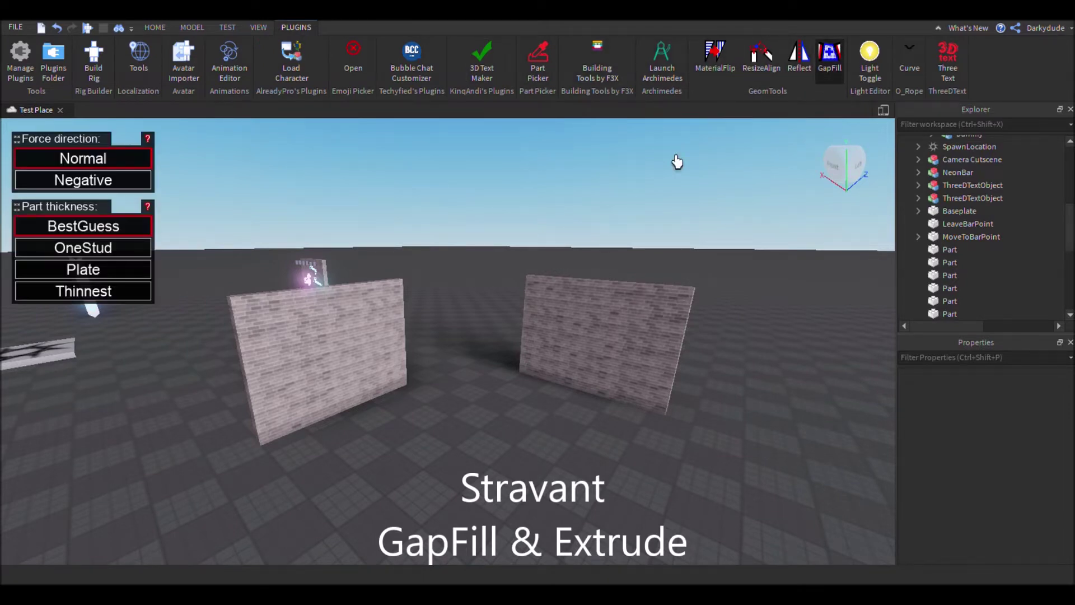
key(w)
right_drag(574, 199, 574, 199)
key(a)
key(w)
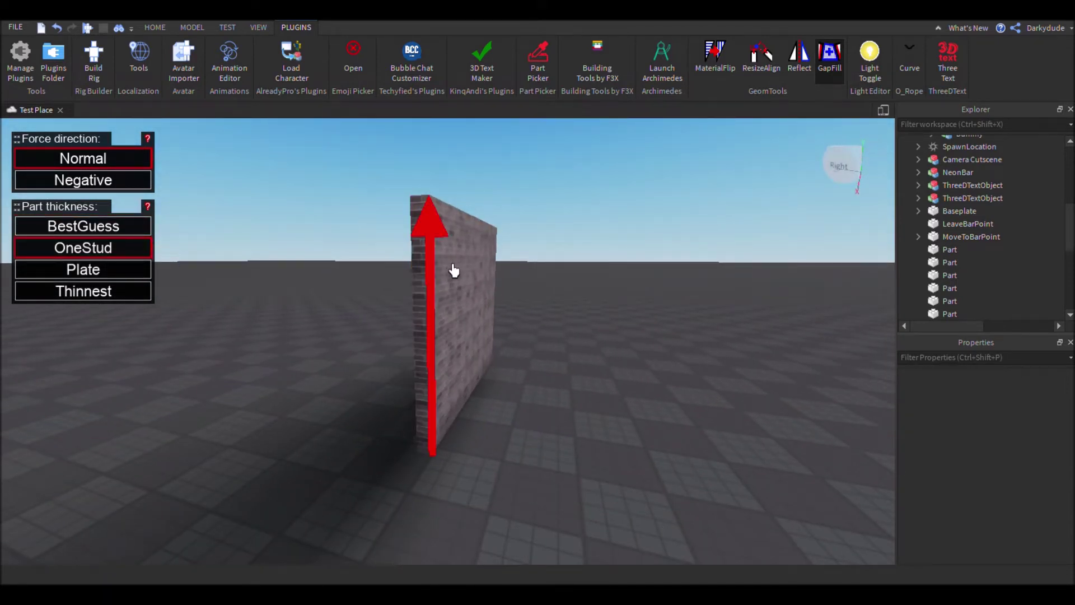
right_drag(469, 256, 496, 297)
click(497, 296)
key(s)
key(w)
key(s)
key(w)
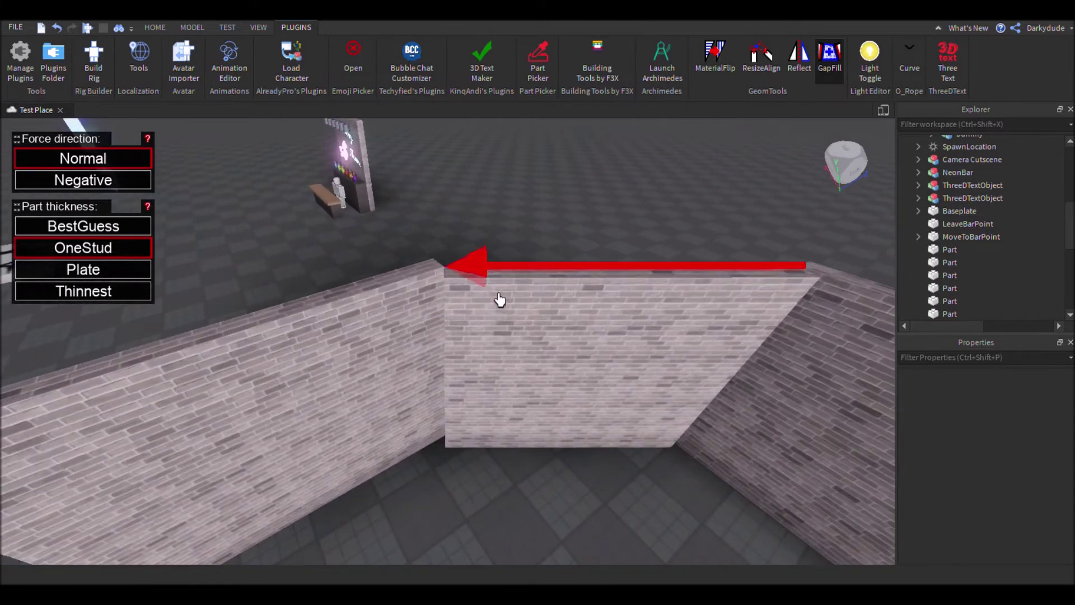
Step: Use GapFill to bridge edges of the angled brick walls with two crossing sloped panels, keeping Normal direction and OneStud thickness
scroll(527, 311, down, 5)
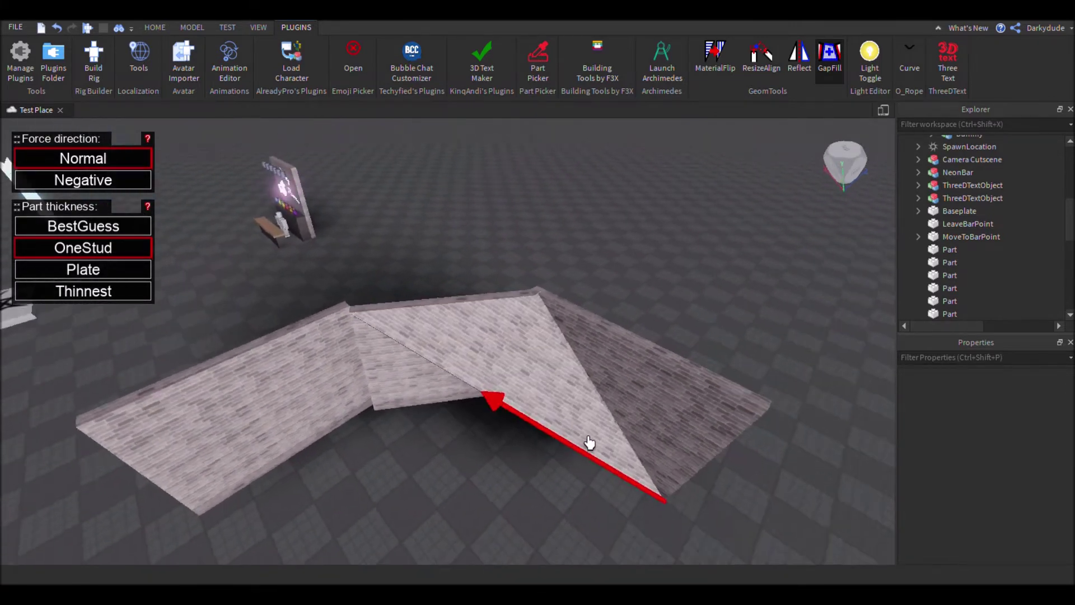
scroll(588, 443, up, 8)
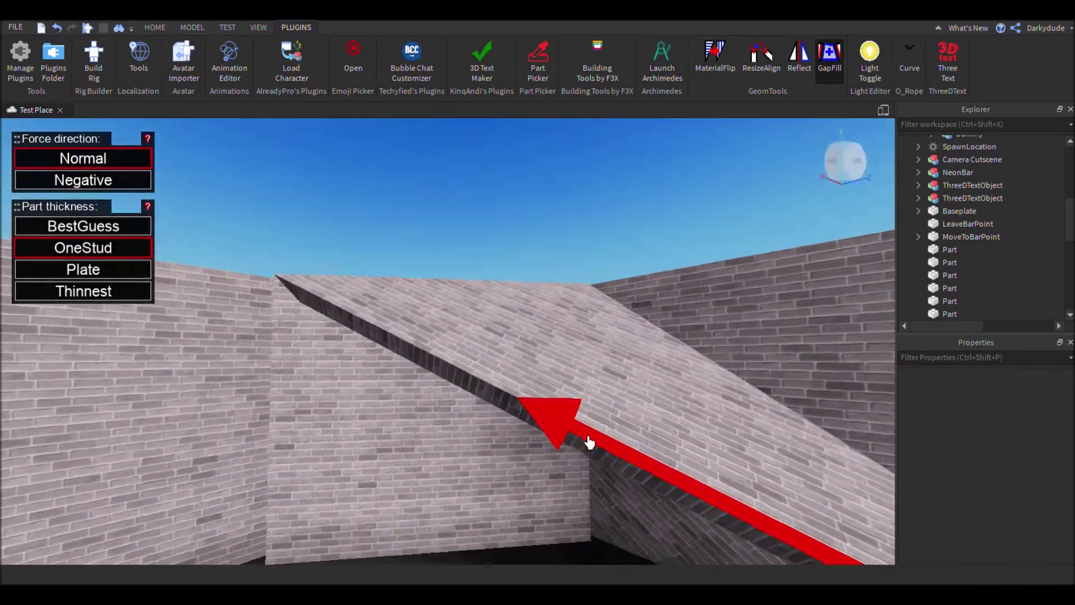
right_drag(589, 442, 589, 442)
right_drag(552, 380, 555, 421)
click(549, 422)
scroll(555, 421, down, 4)
scroll(555, 421, up, 5)
scroll(554, 417, down, 5)
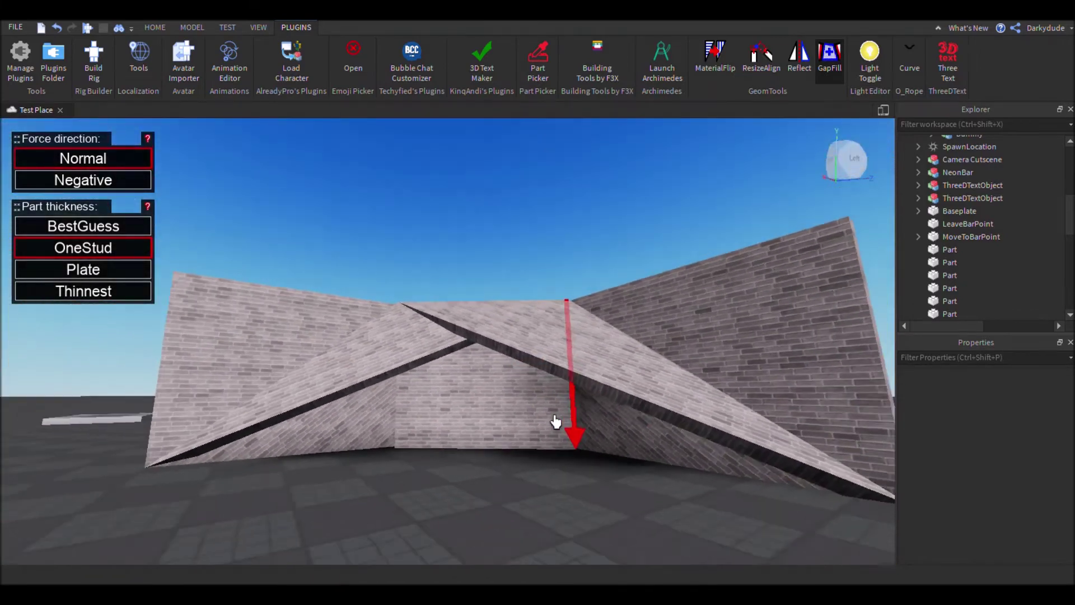
Step: Use GapFill again, starting from the middle wall's vertical corner edge beneath the sloped panels
scroll(554, 415, up, 3)
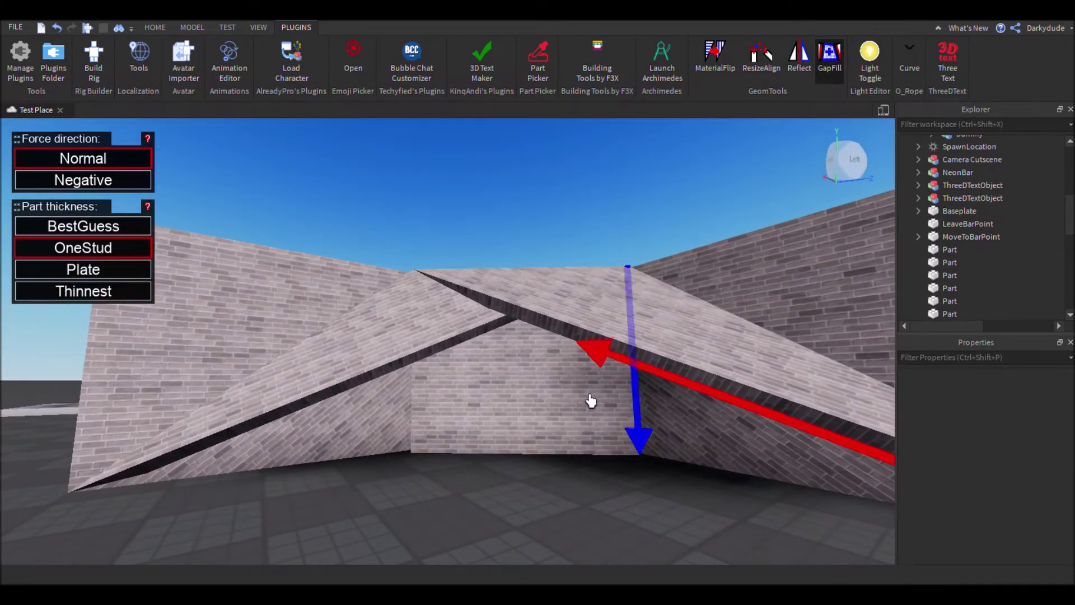
click(422, 379)
click(519, 428)
scroll(525, 322, down, 4)
key(d)
right_drag(518, 271, 519, 274)
scroll(521, 275, down, 3)
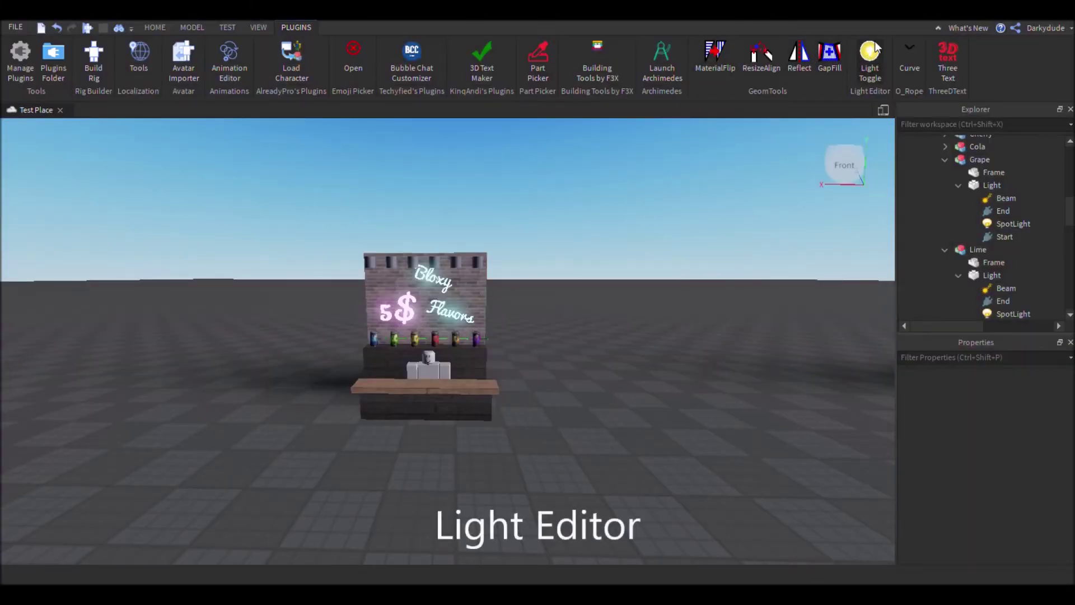
Step: Show the Bloxy Flavors bar's light markers with Light Editor and select individual spotlights through them, including the yellow-green and cyan ones
click(870, 55)
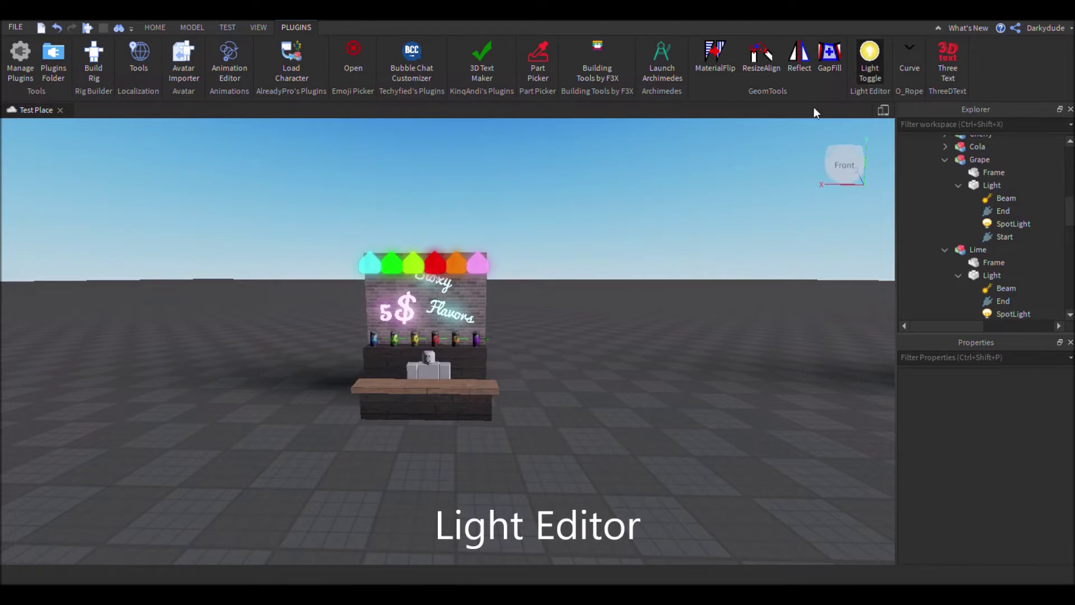
right_drag(745, 162, 728, 146)
scroll(744, 162, up, 3)
click(567, 291)
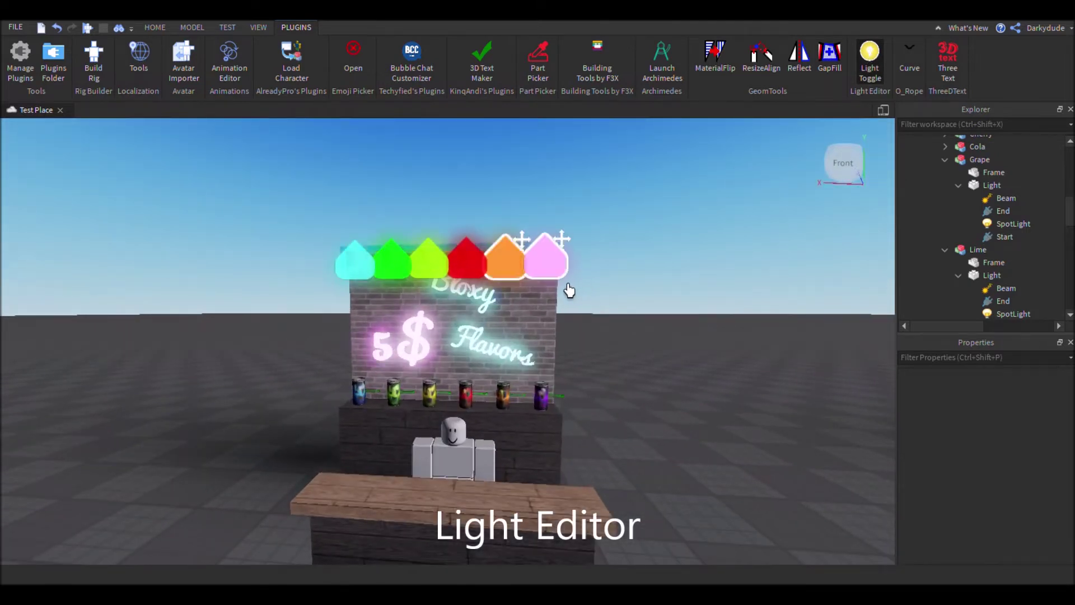
click(390, 290)
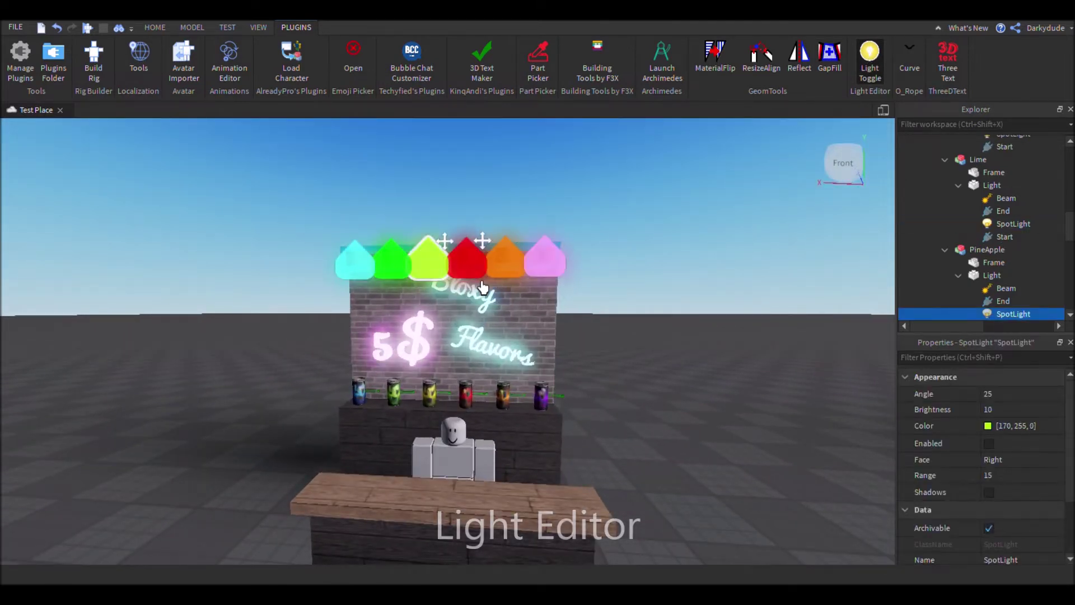
click(378, 294)
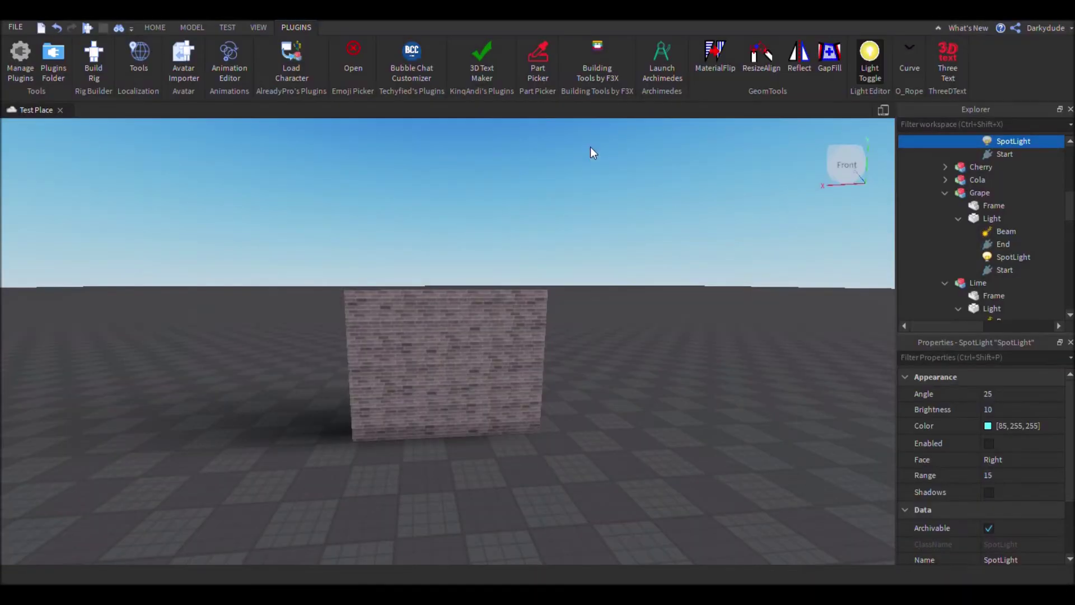
Step: Launch Archimedes, select the standalone brick wall and set a 15-degree angle in the X² direction
click(652, 64)
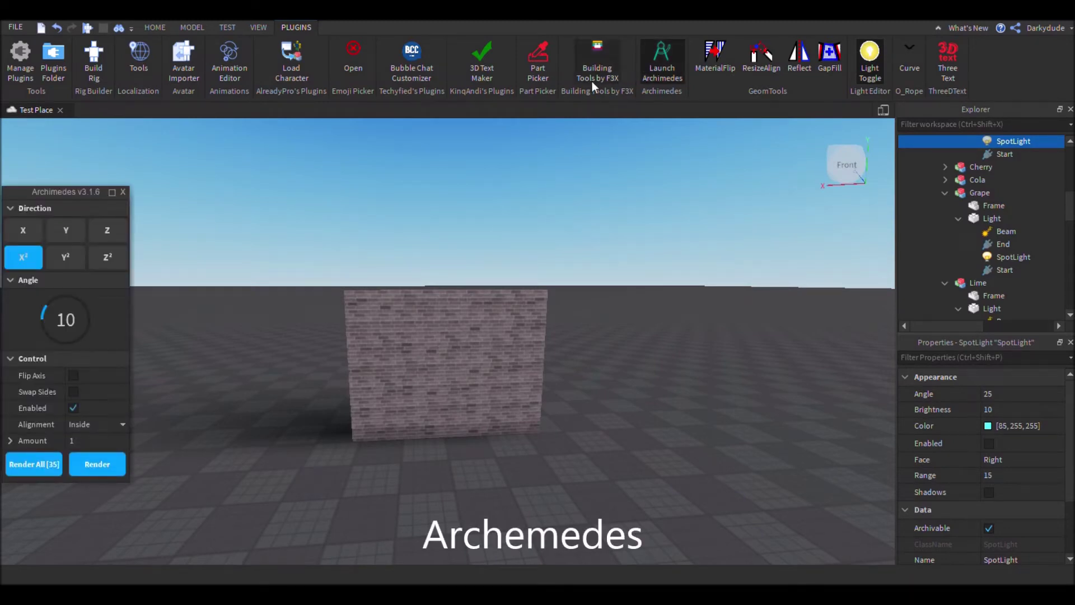
click(456, 334)
key(w)
right_drag(458, 234, 458, 234)
key(s)
mouse_move(63, 337)
mouse_down()
mouse_move(96, 322)
mouse_move(112, 360)
mouse_move(112, 343)
mouse_move(53, 353)
mouse_move(53, 378)
mouse_move(79, 339)
mouse_move(48, 338)
mouse_move(43, 358)
mouse_move(98, 361)
mouse_move(105, 335)
mouse_move(76, 329)
mouse_up()
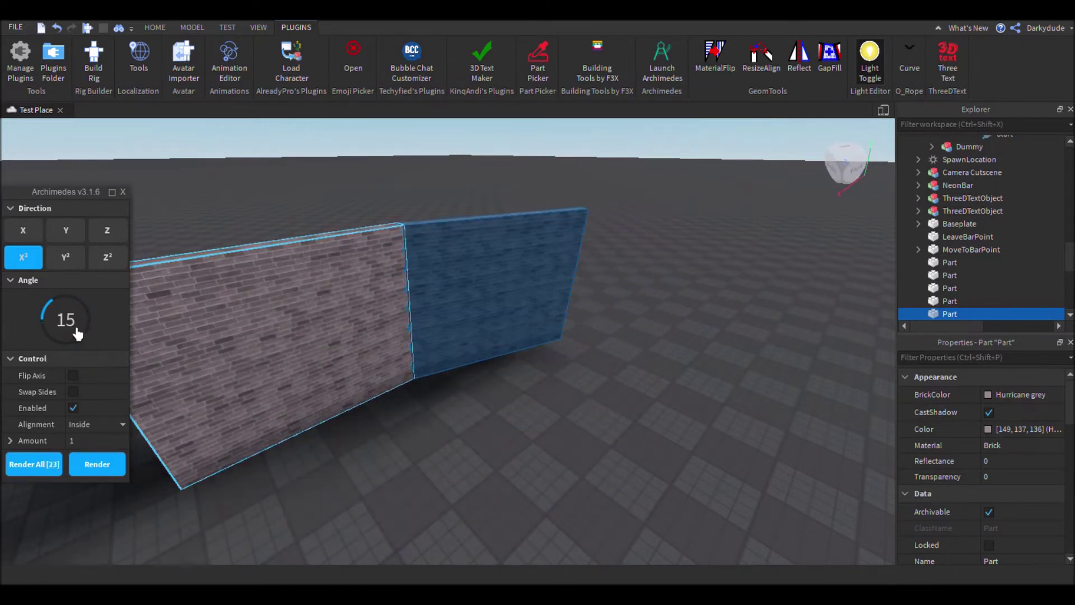
Step: Preview the wall's arc in the X direction and in the Y direction with the angle at 92
click(27, 231)
drag(92, 331, 112, 324)
click(71, 234)
key(d)
right_drag(212, 221, 213, 220)
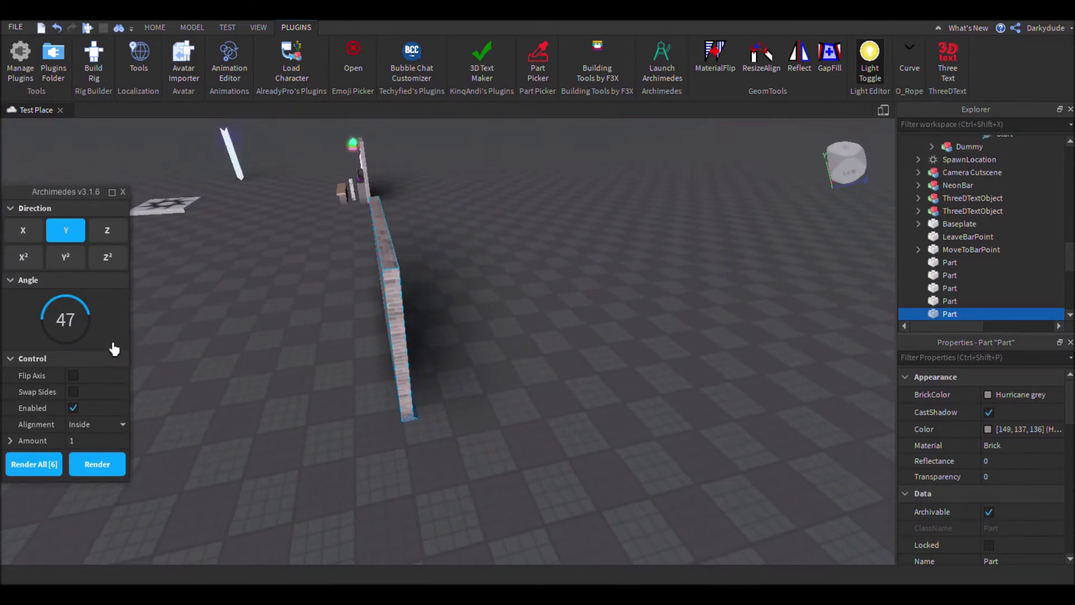
drag(111, 331, 65, 360)
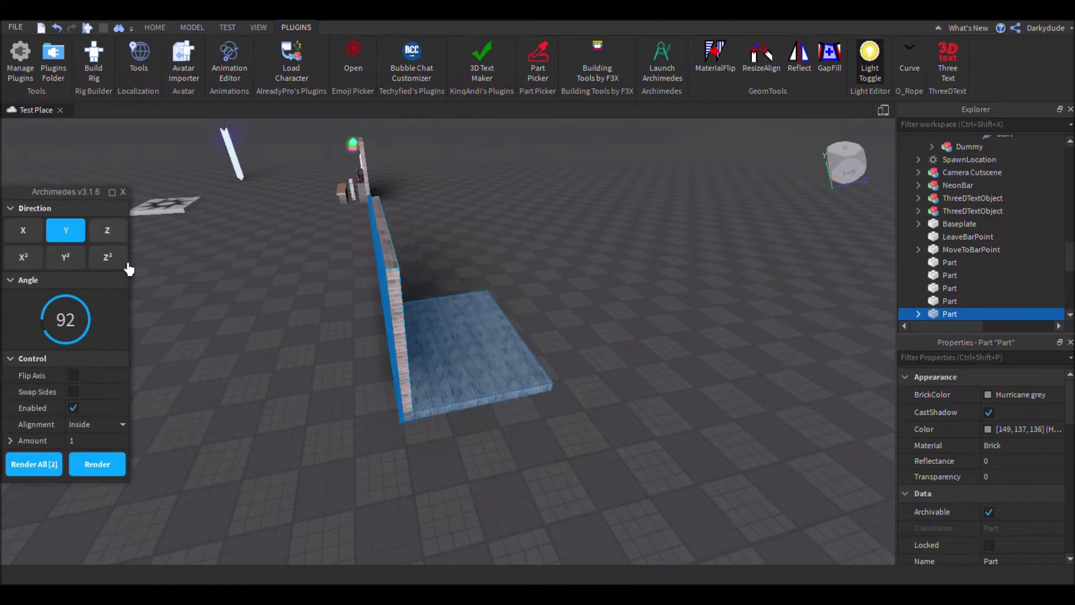
Step: Set the Archimedes direction to Z², turn on Flip Axis, swap the sides and adjust the angle of the wall's arc preview
click(106, 230)
click(107, 257)
right_drag(246, 276, 219, 308)
click(105, 376)
drag(108, 334, 66, 348)
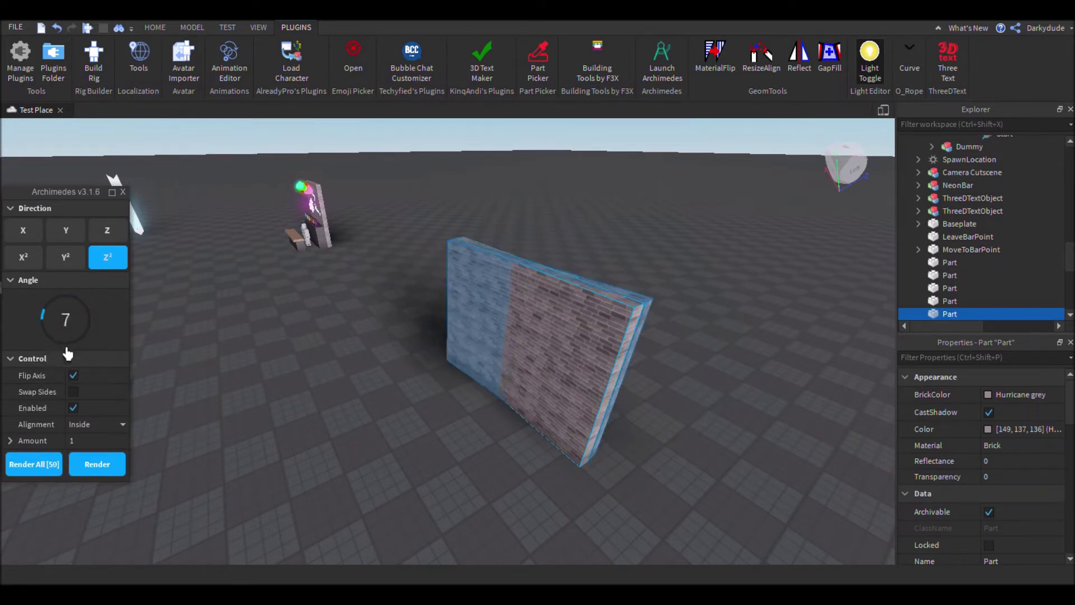
click(73, 391)
drag(68, 346, 79, 381)
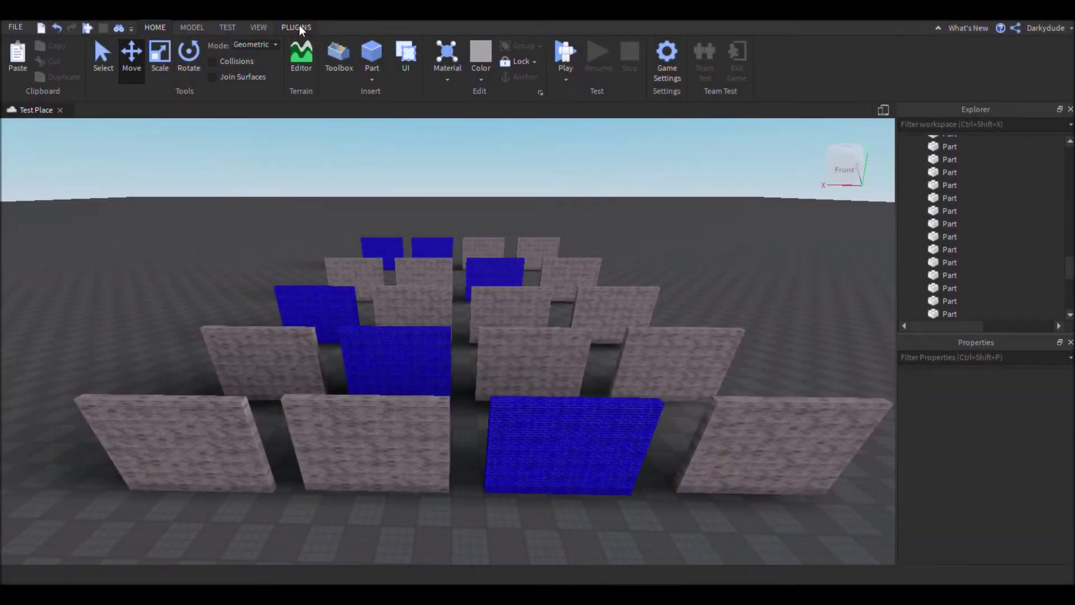
Step: Start Part Picker and pick the blue brick wall in the front row as the reference part
click(297, 27)
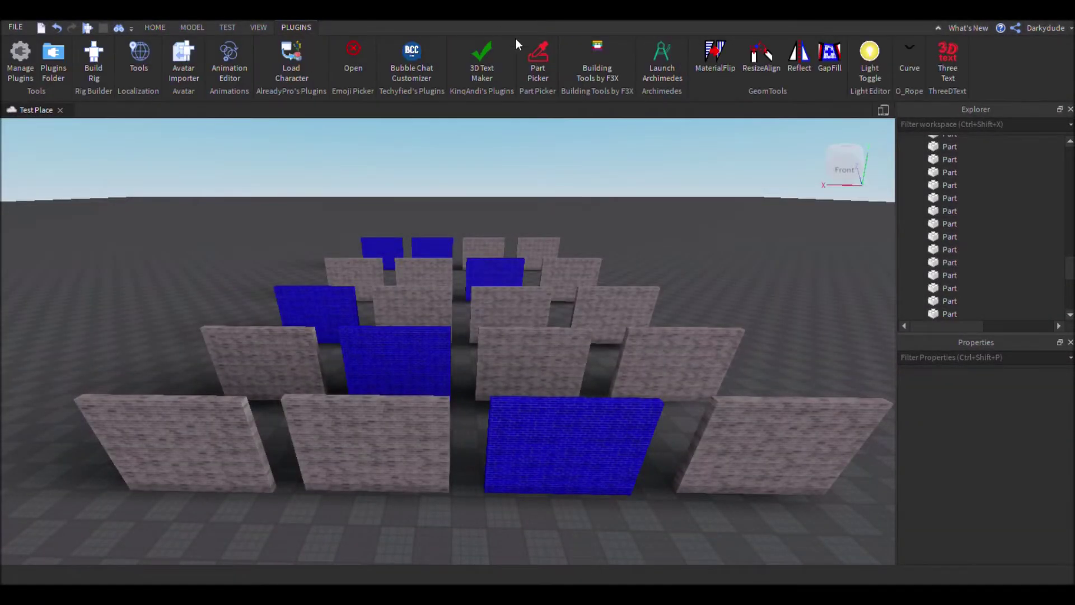
click(536, 62)
click(126, 169)
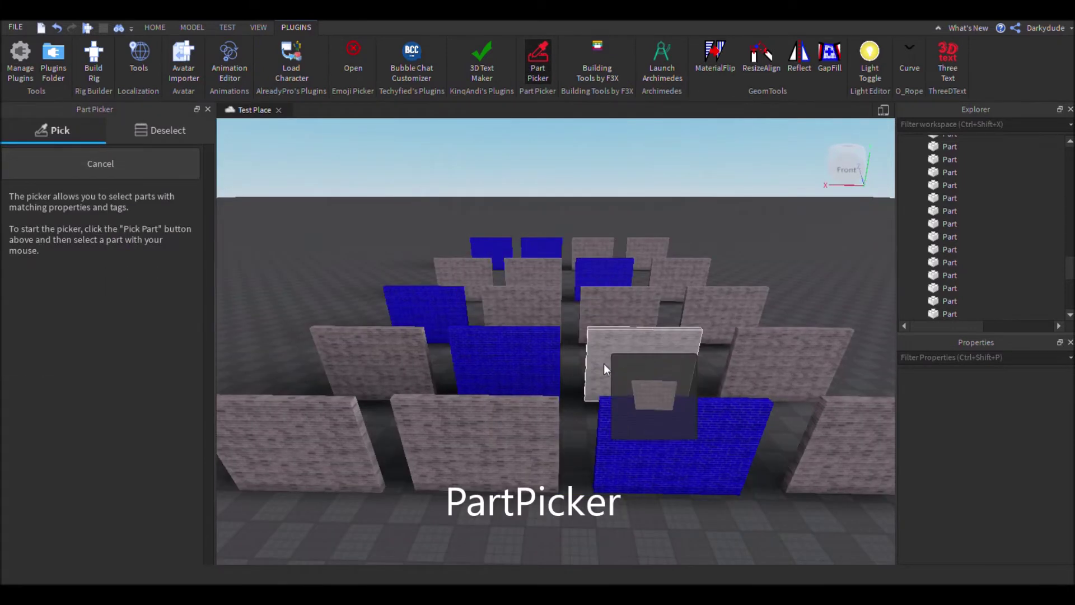
click(630, 434)
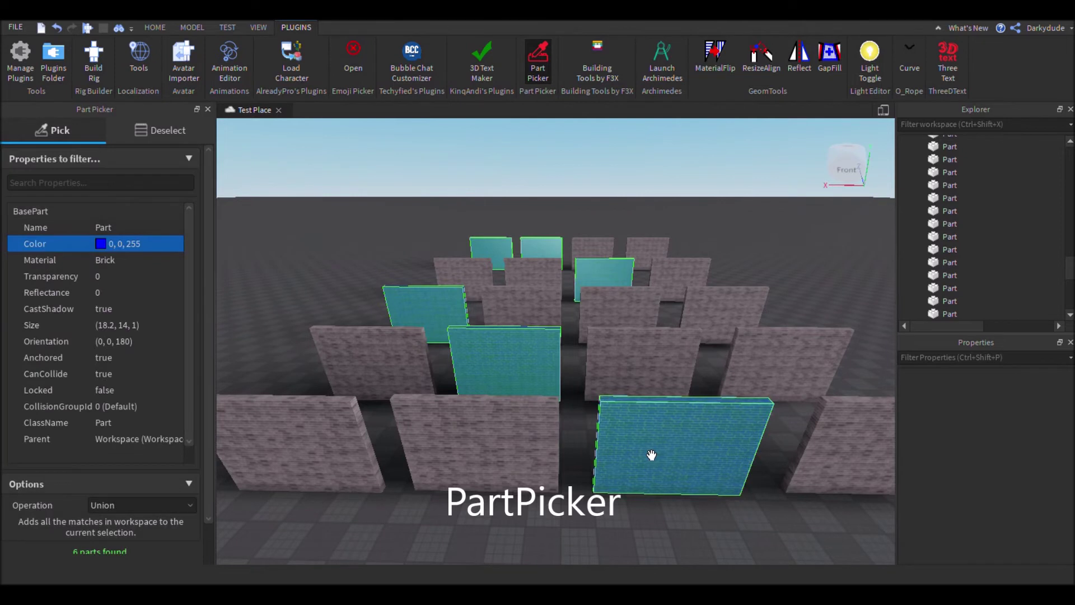
Step: Select all blue walls by filtering on Color 0, 0, 255 and running the filter with the Union operation
click(104, 243)
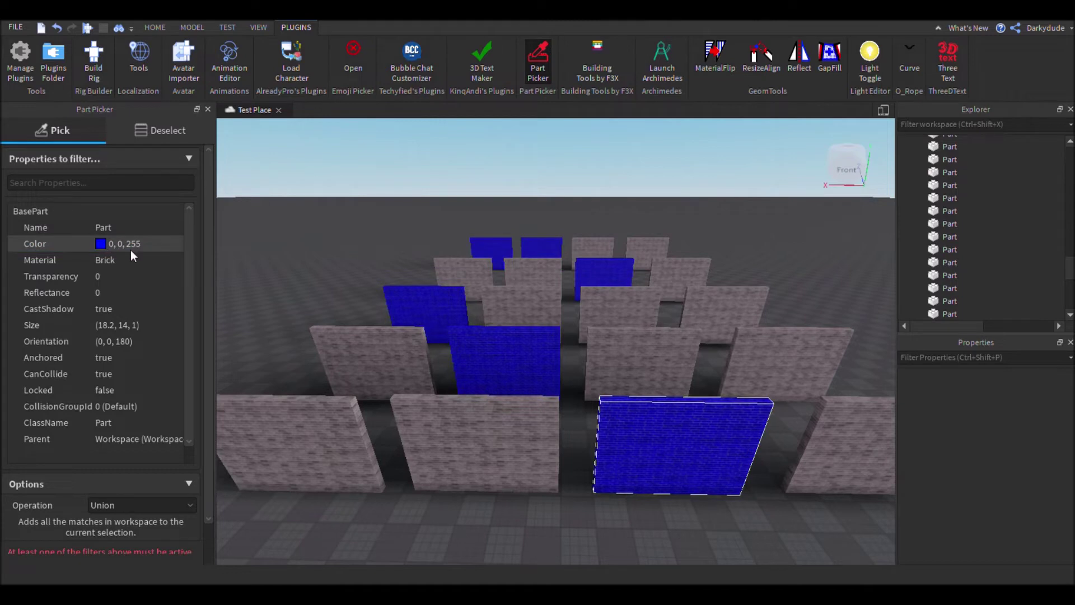
click(115, 243)
scroll(154, 271, down, 3)
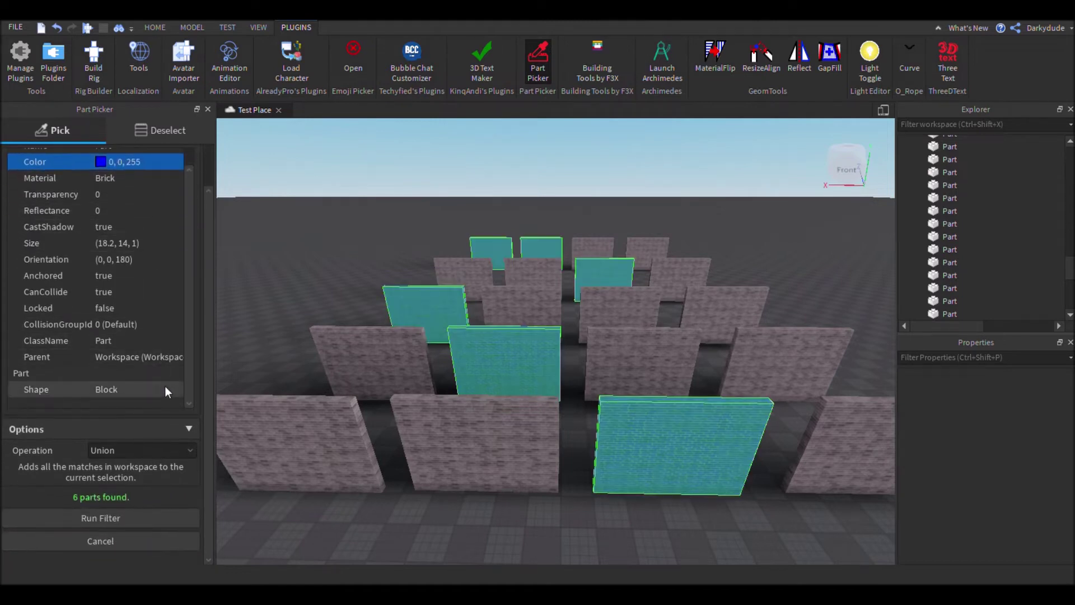
click(96, 515)
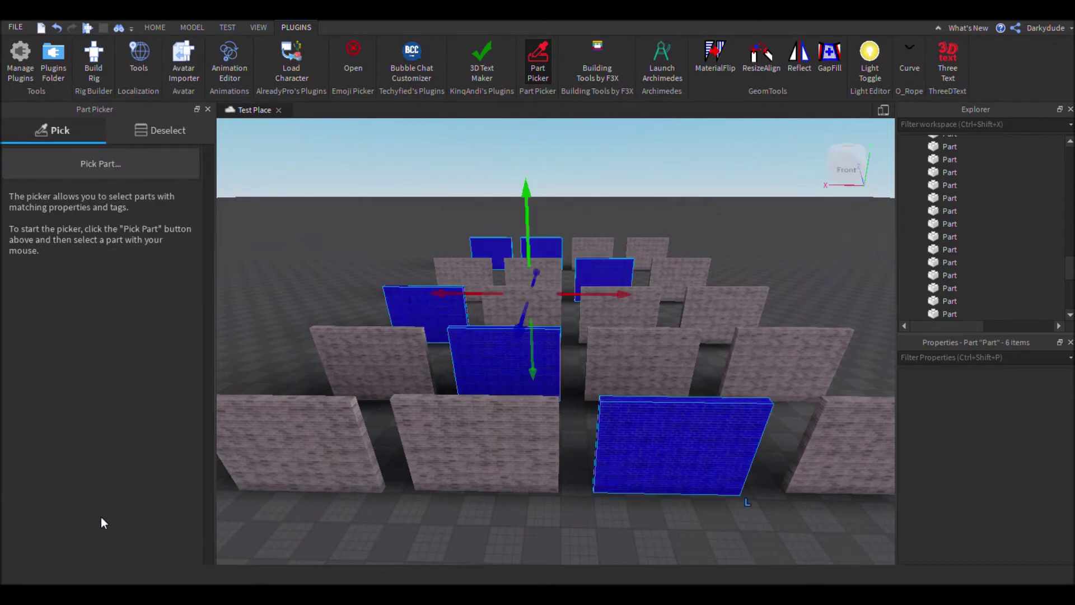
drag(548, 231, 529, 213)
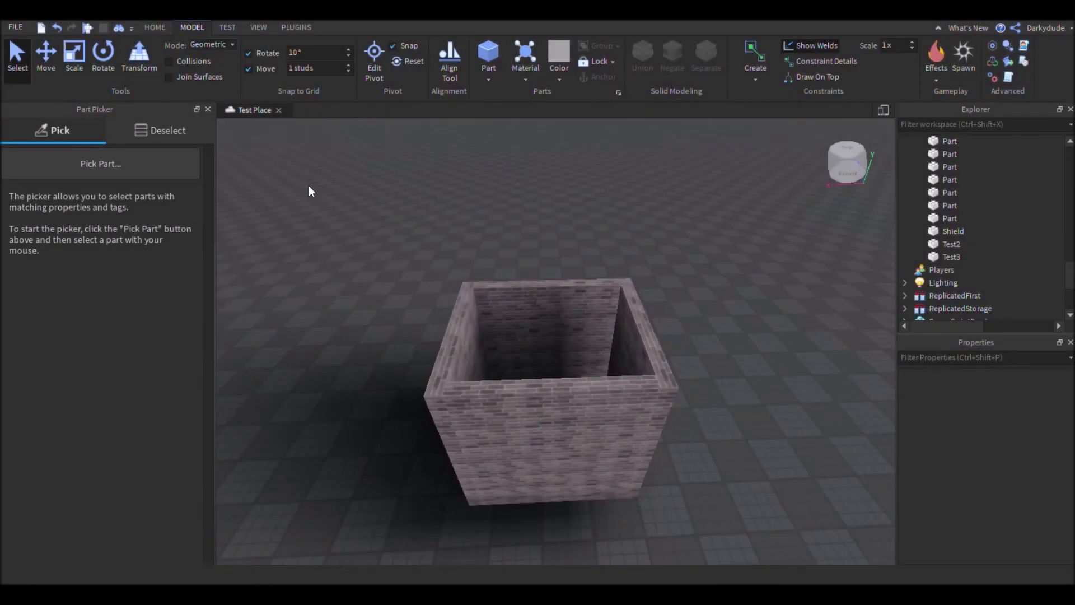
Step: Select the four brick walls of the open box and rename them all Wall
click(564, 343)
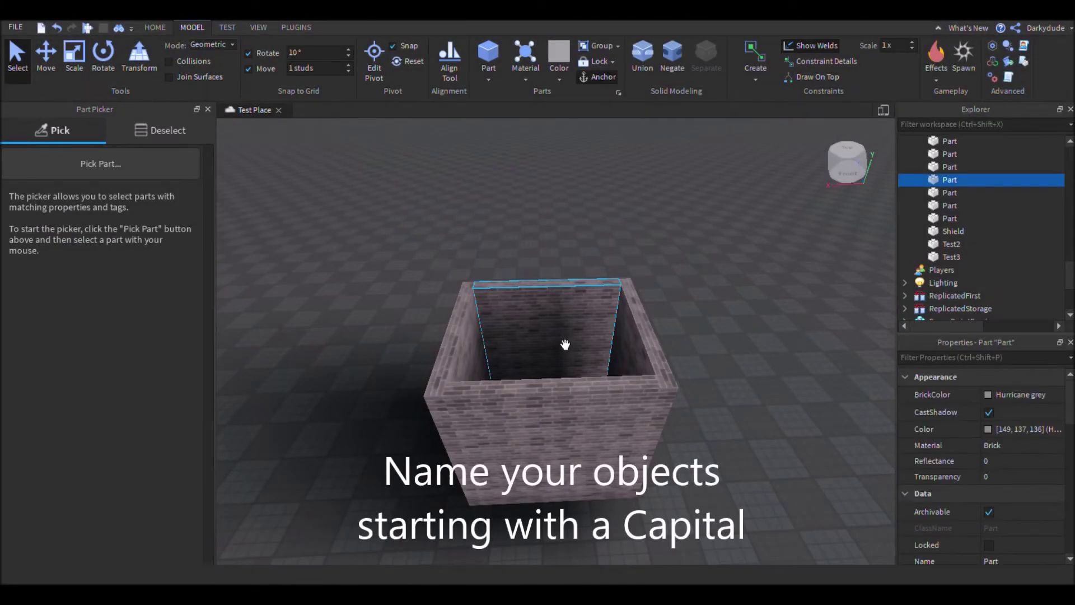
ctrl+click(663, 352)
ctrl+click(578, 408)
ctrl+click(492, 365)
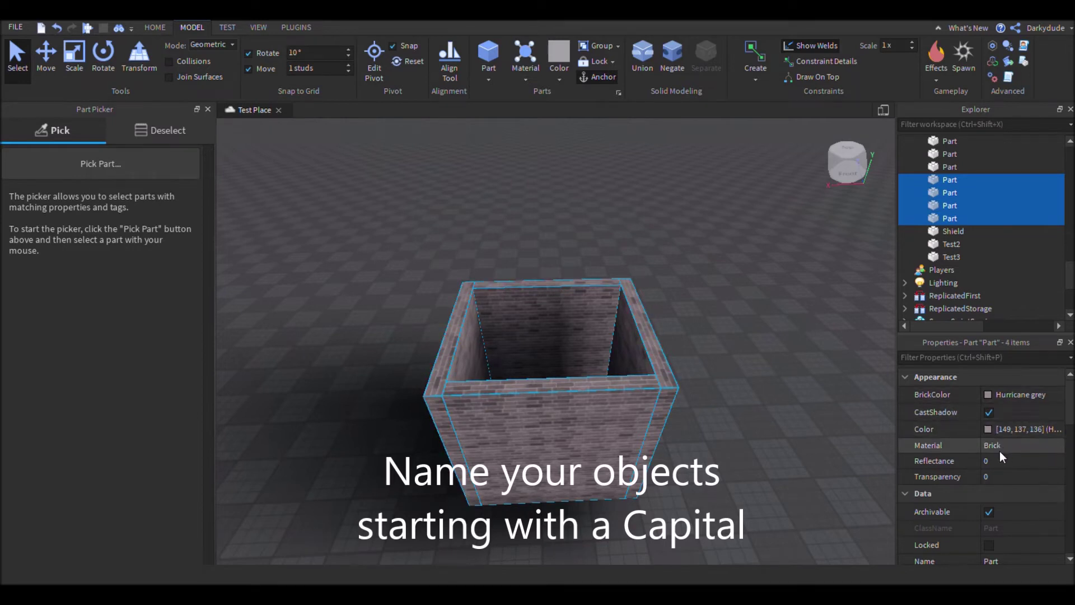
scroll(997, 455, down, 2)
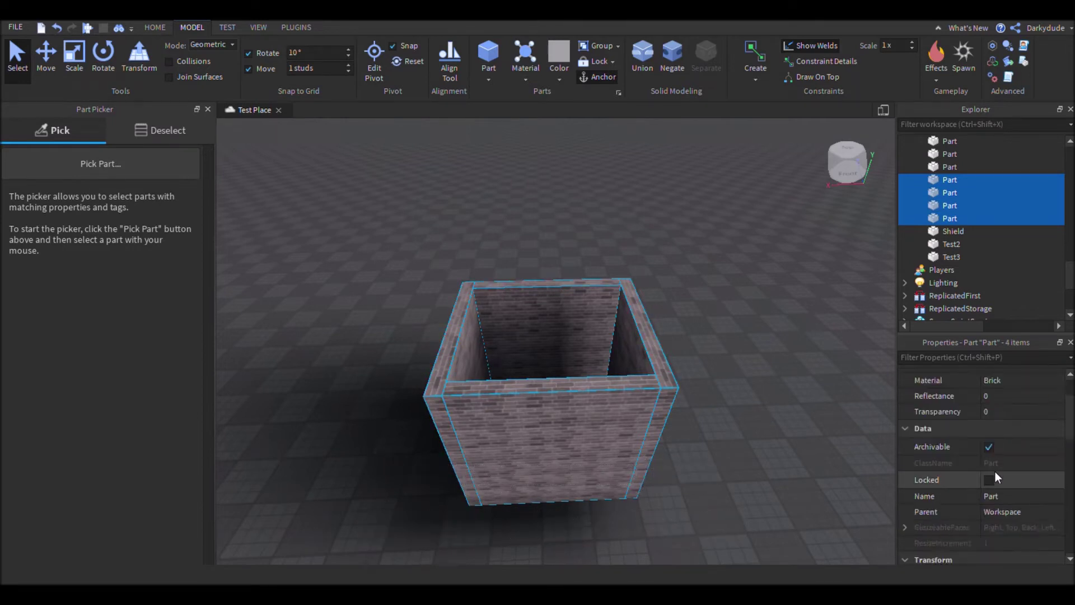
click(1006, 496)
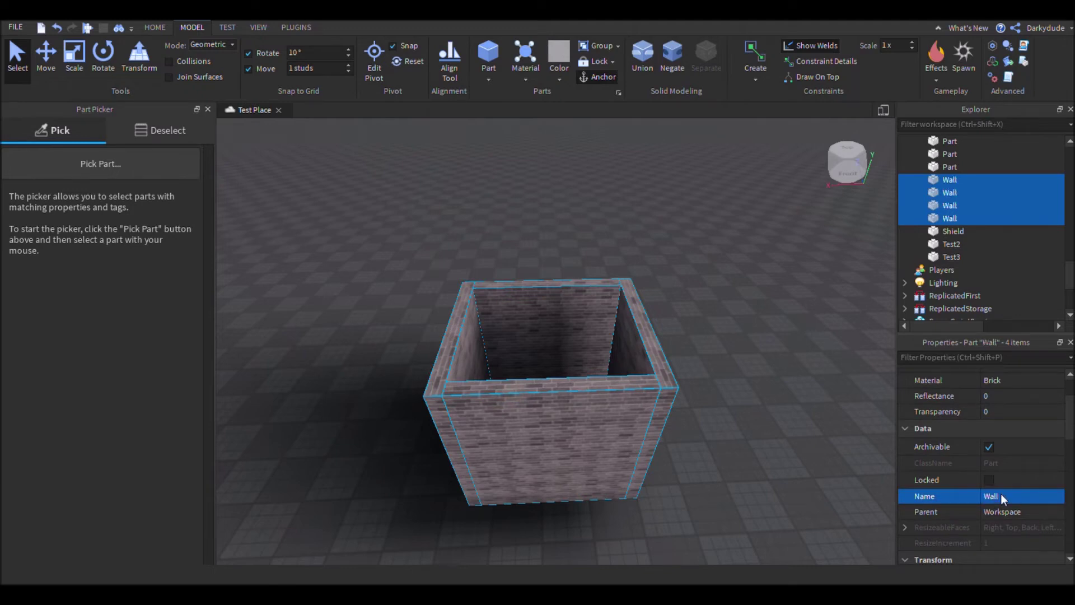
Step: Group the four walls into a model, rename it Room and check its contents in the hierarchy
click(589, 48)
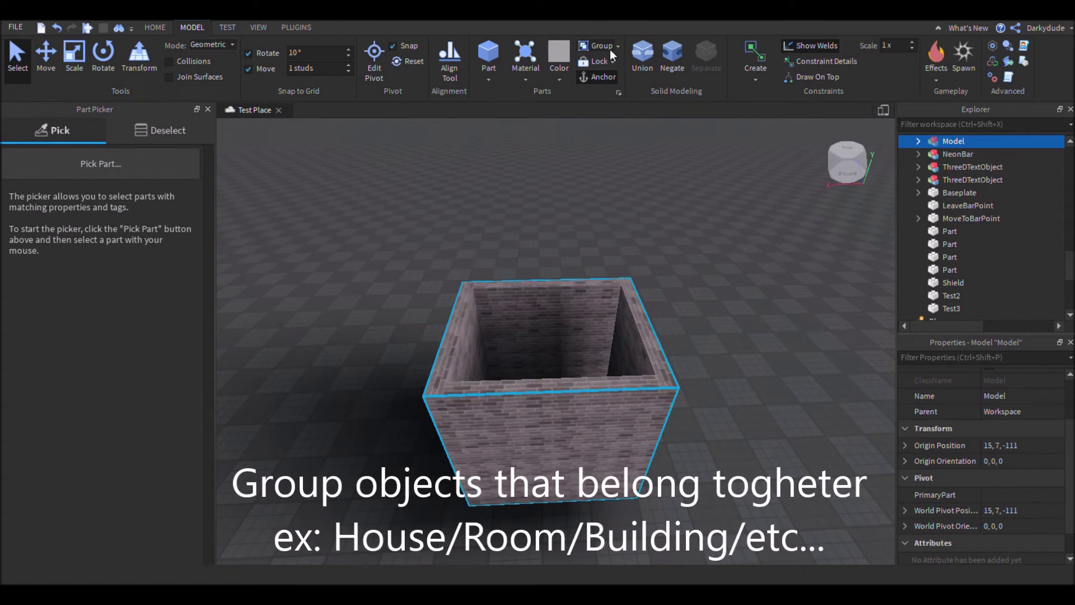
double_click(949, 142)
text(Room)
key(Return)
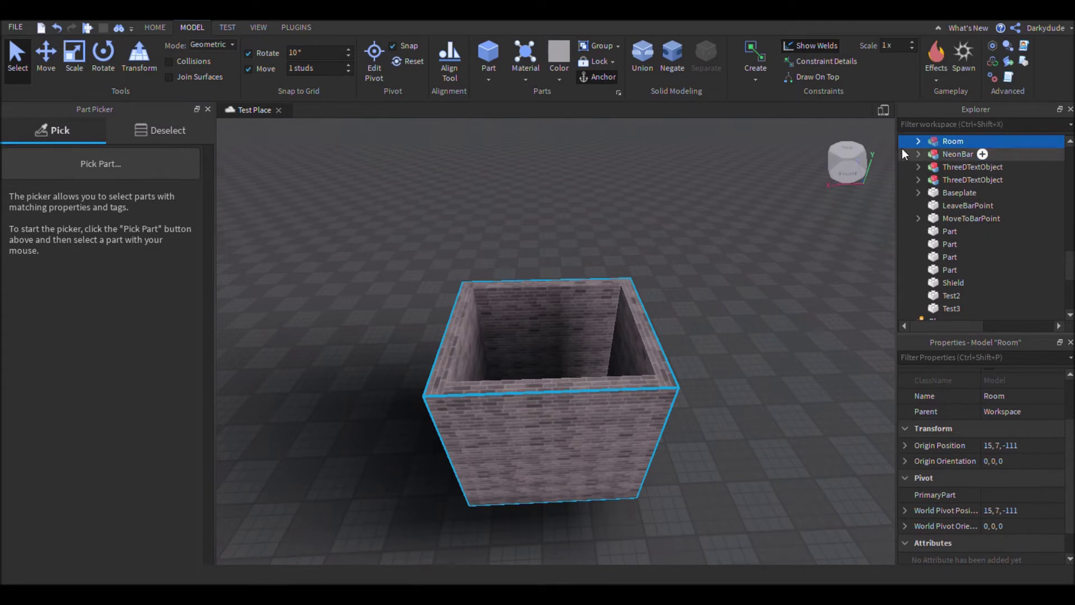
click(917, 141)
click(917, 140)
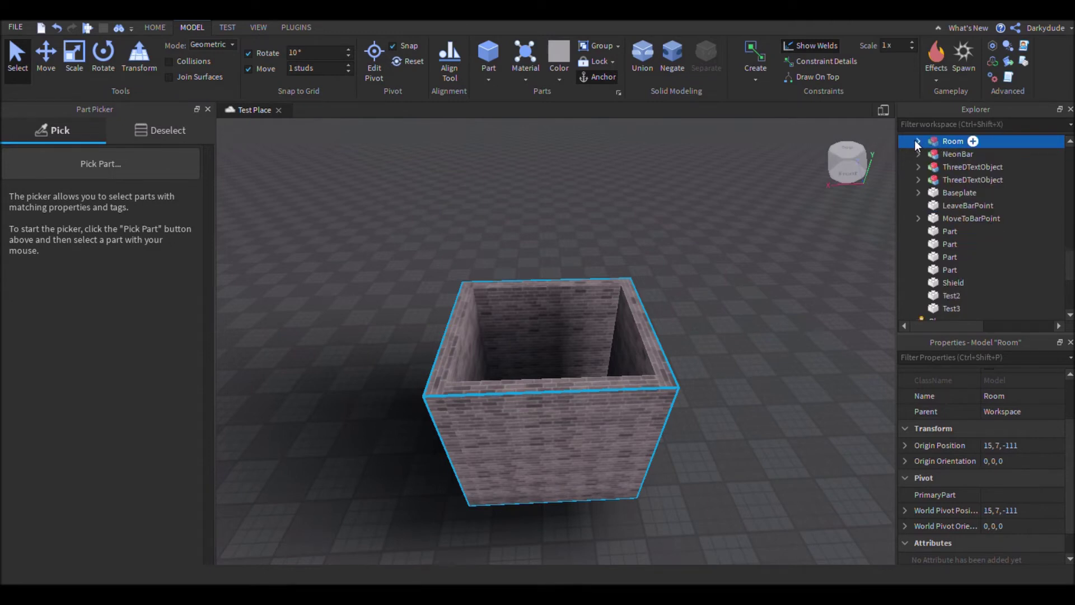
click(917, 141)
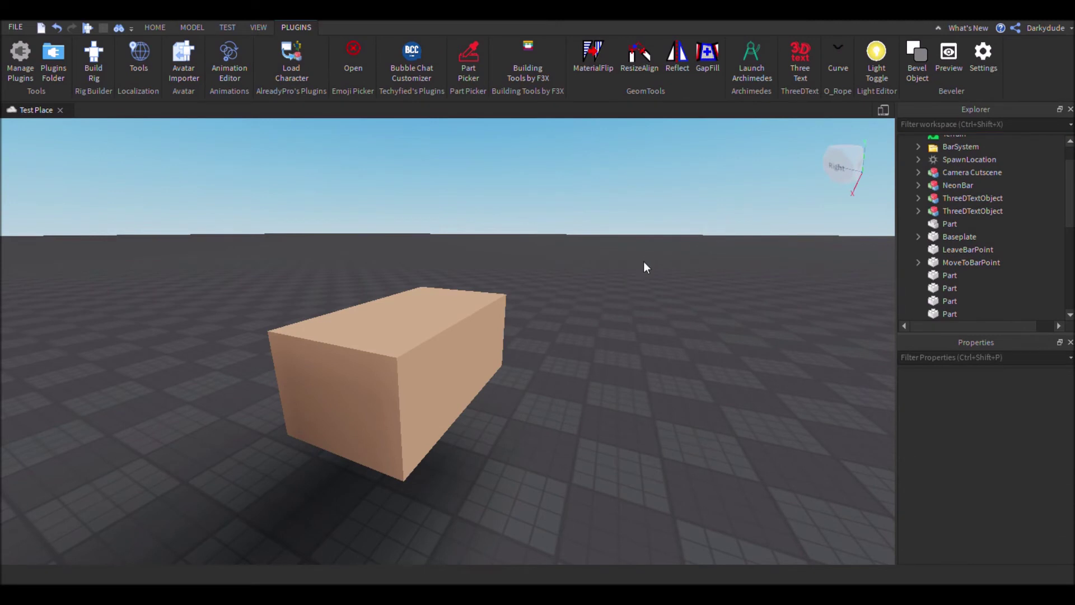
Step: Select the light orange block and open the Beveler preview and settings for it
click(442, 326)
key(f)
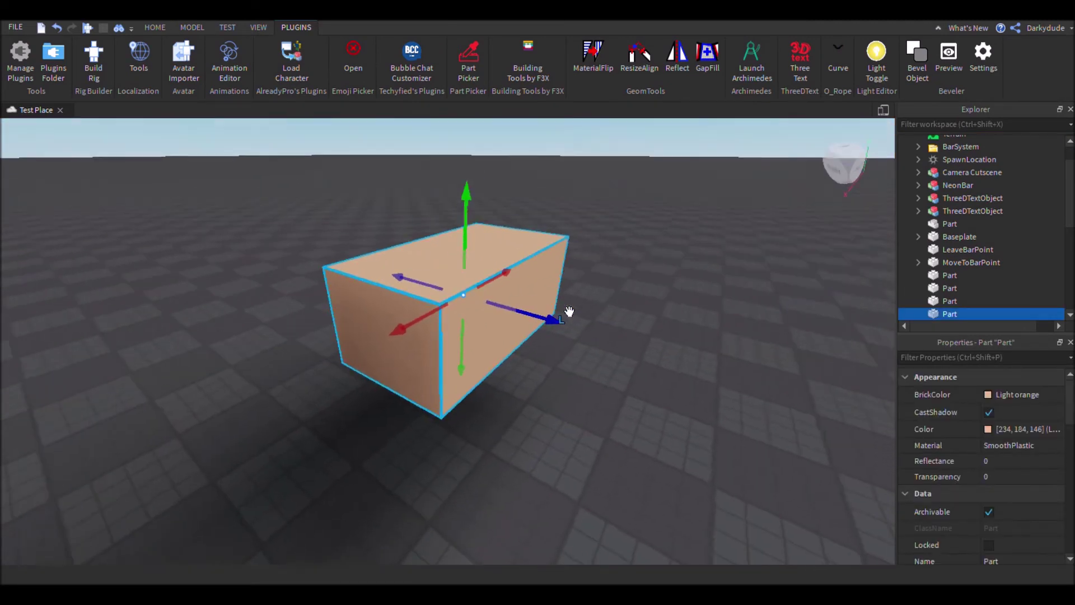
click(952, 53)
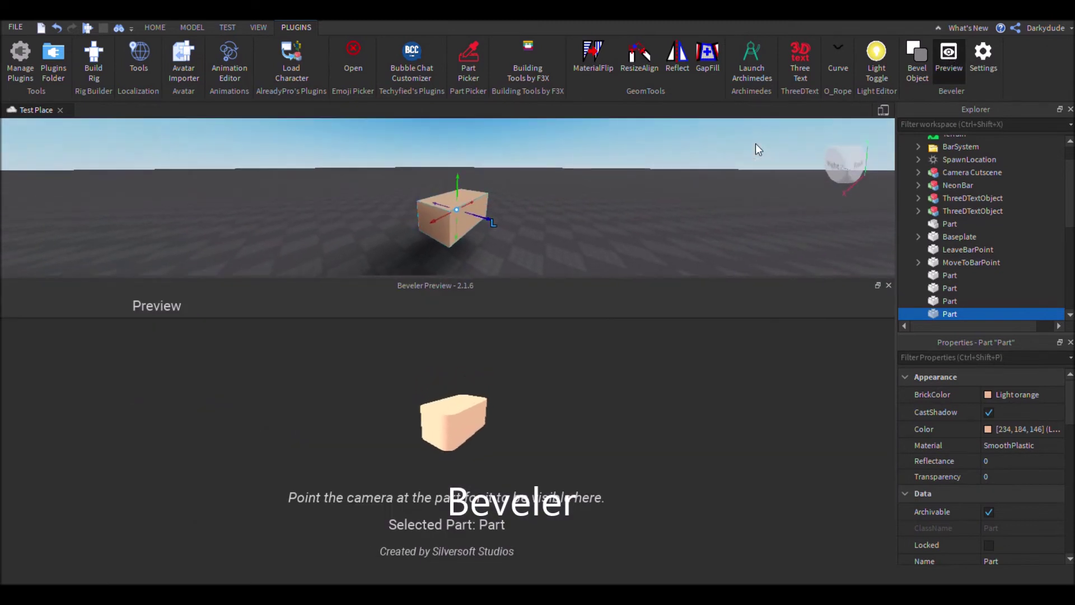
click(979, 61)
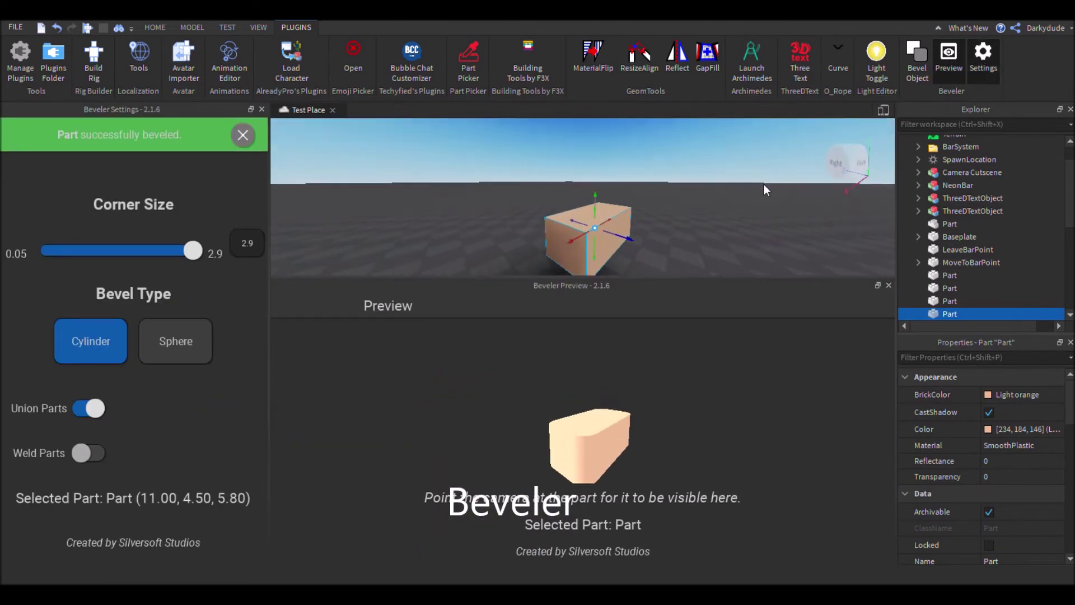
right_drag(749, 194, 738, 194)
Step: Preview a Cylinder bevel with an adjusted corner size and a Sphere bevel with a corner size of 1.62
mouse_move(159, 251)
mouse_down()
mouse_move(31, 251)
mouse_move(149, 268)
mouse_up()
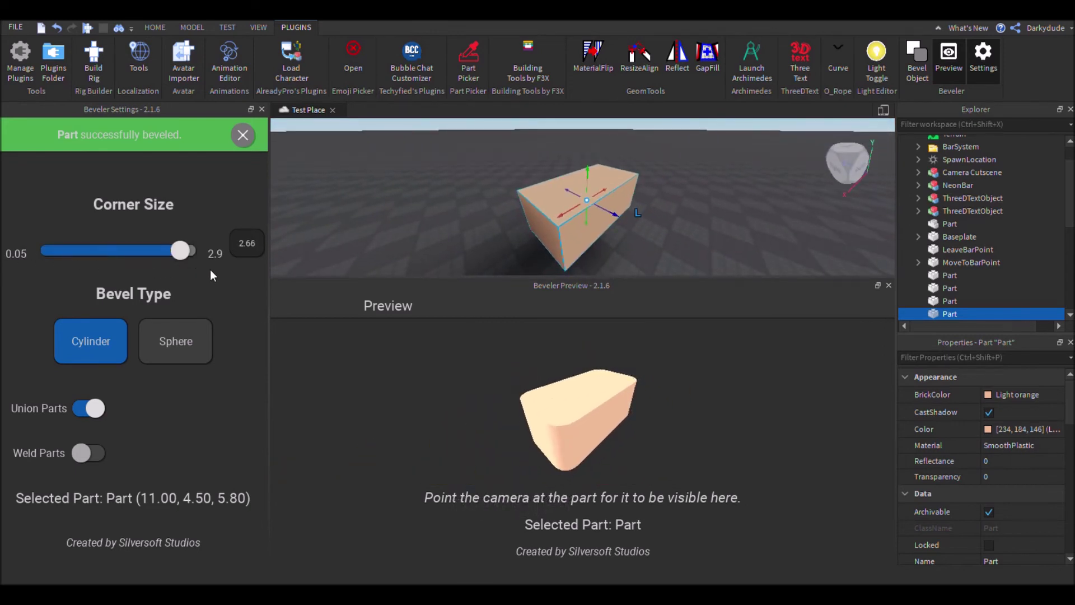
click(175, 352)
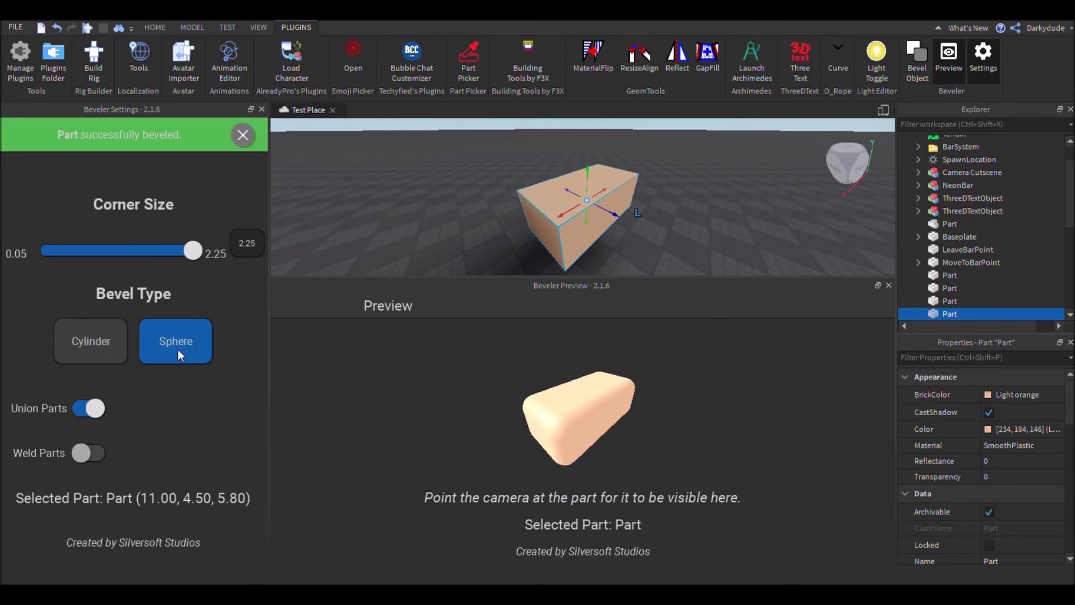
drag(194, 261, 134, 286)
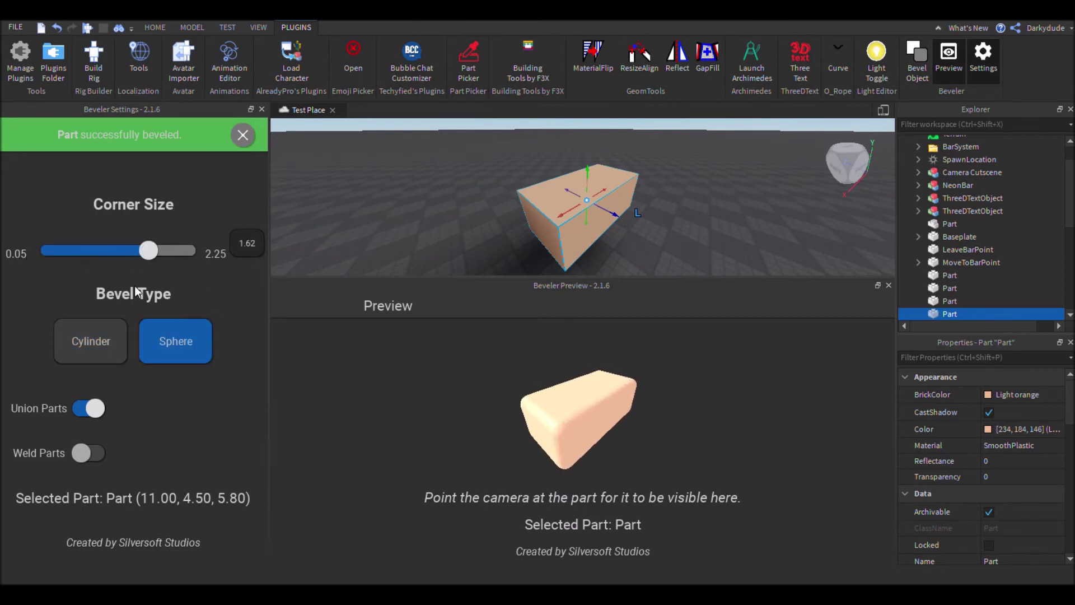
Step: Bevel the light orange block with the Cylinder type at a corner size of 2.9
click(96, 349)
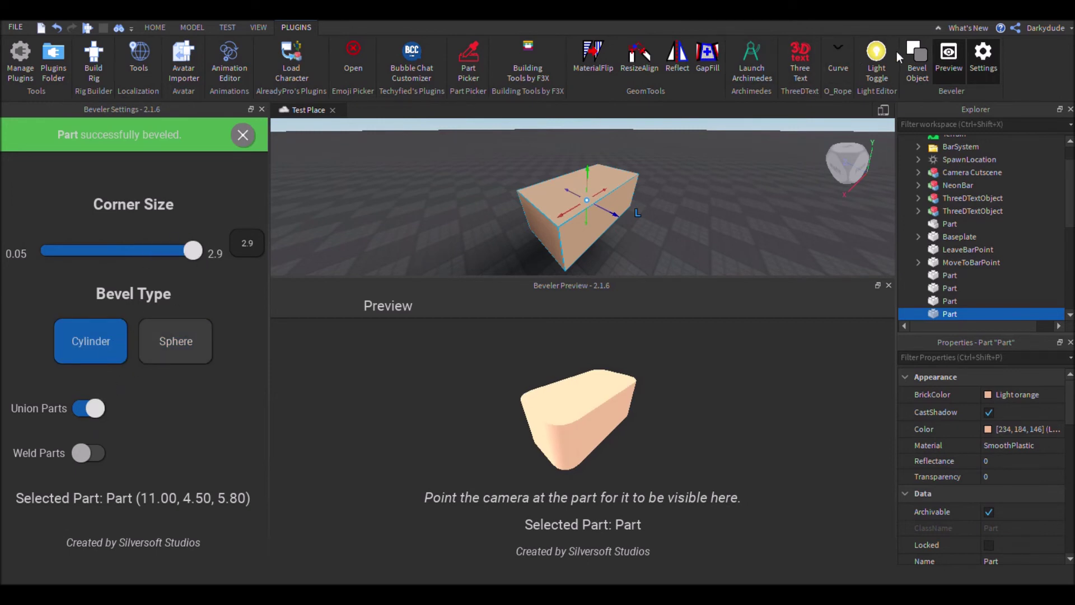
click(915, 46)
right_drag(728, 180, 726, 183)
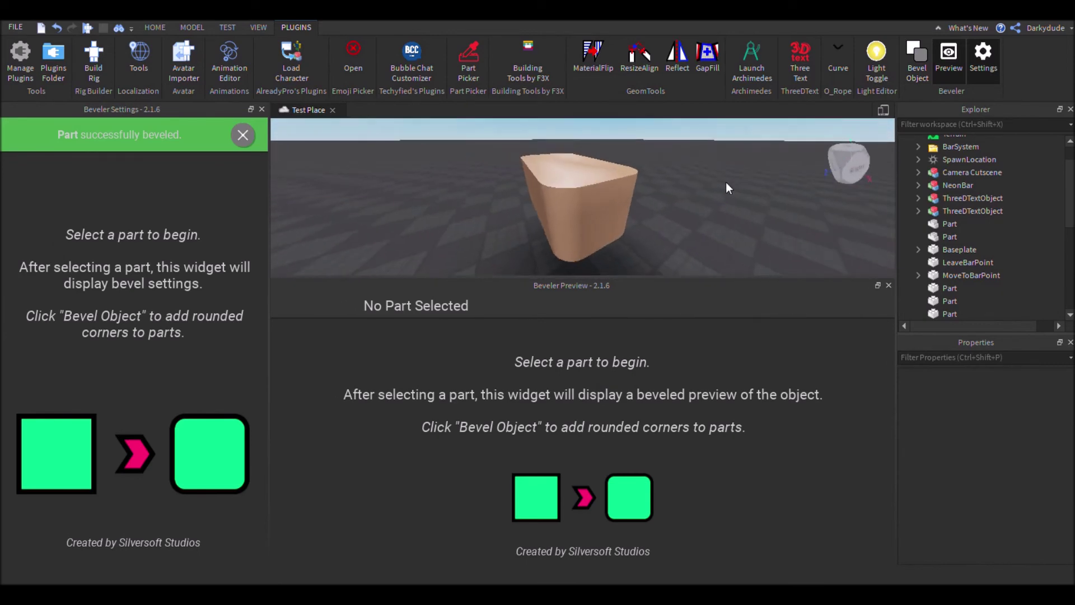